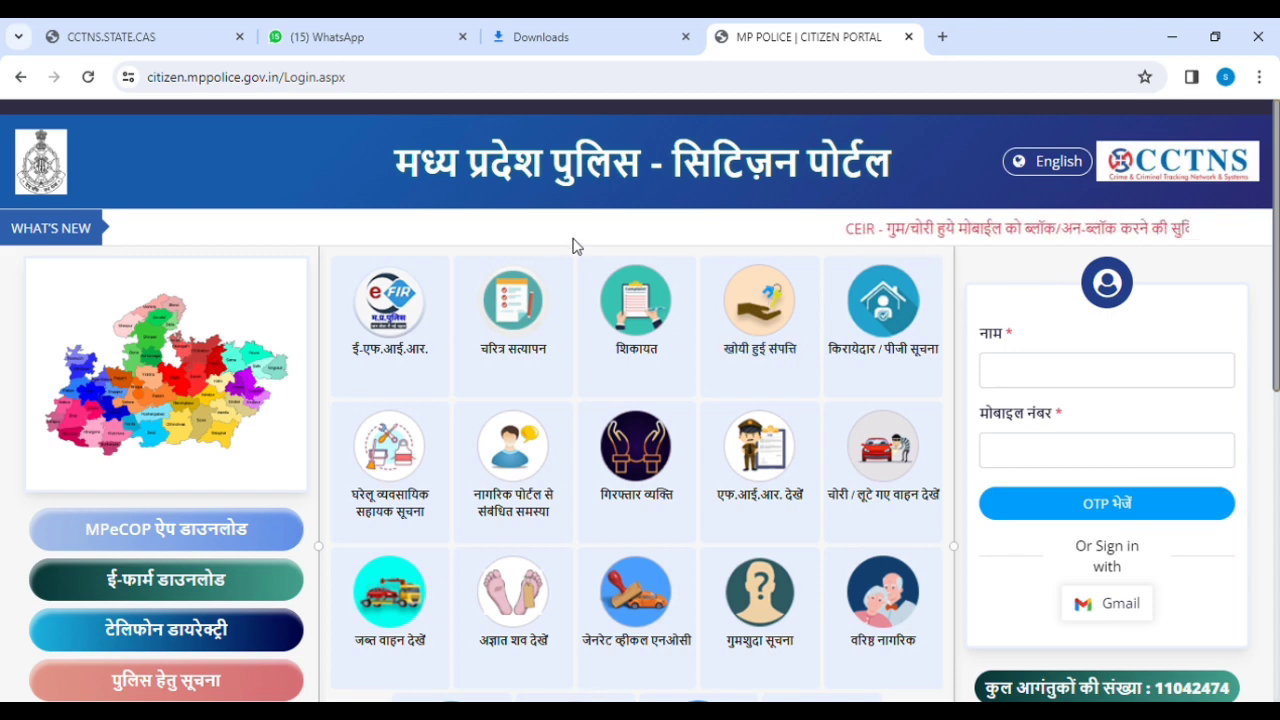
Open the चरित्र सत्यापन (character verification) service information from the portal home page.
click(514, 312)
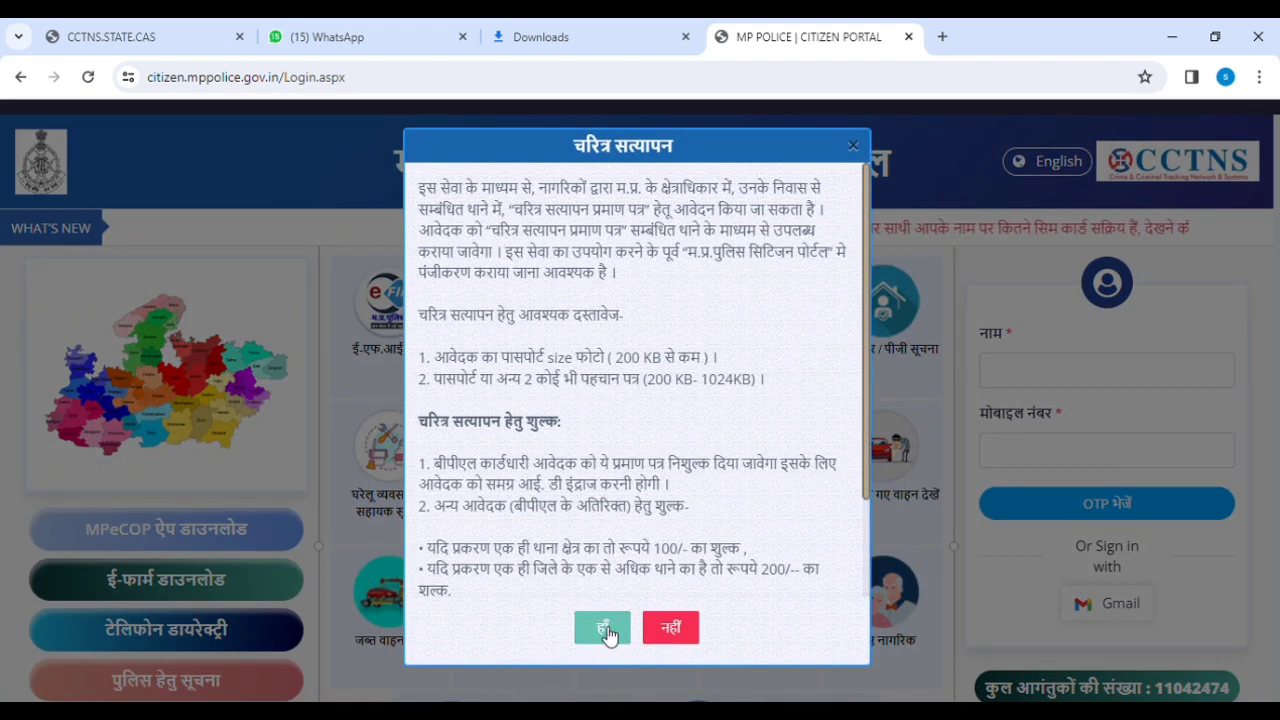
Accept the character verification notice with हाँ and begin filling the login name field.
scroll(553, 442, down, 2)
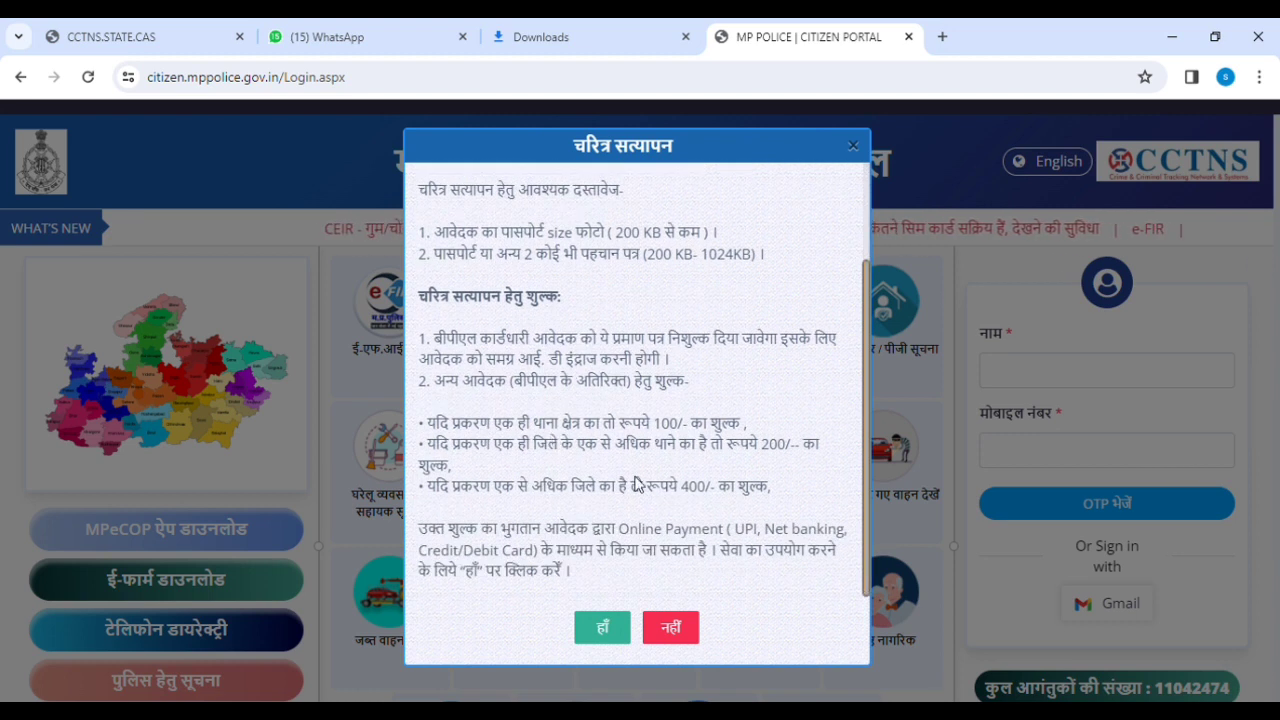
scroll(612, 497, up, 2)
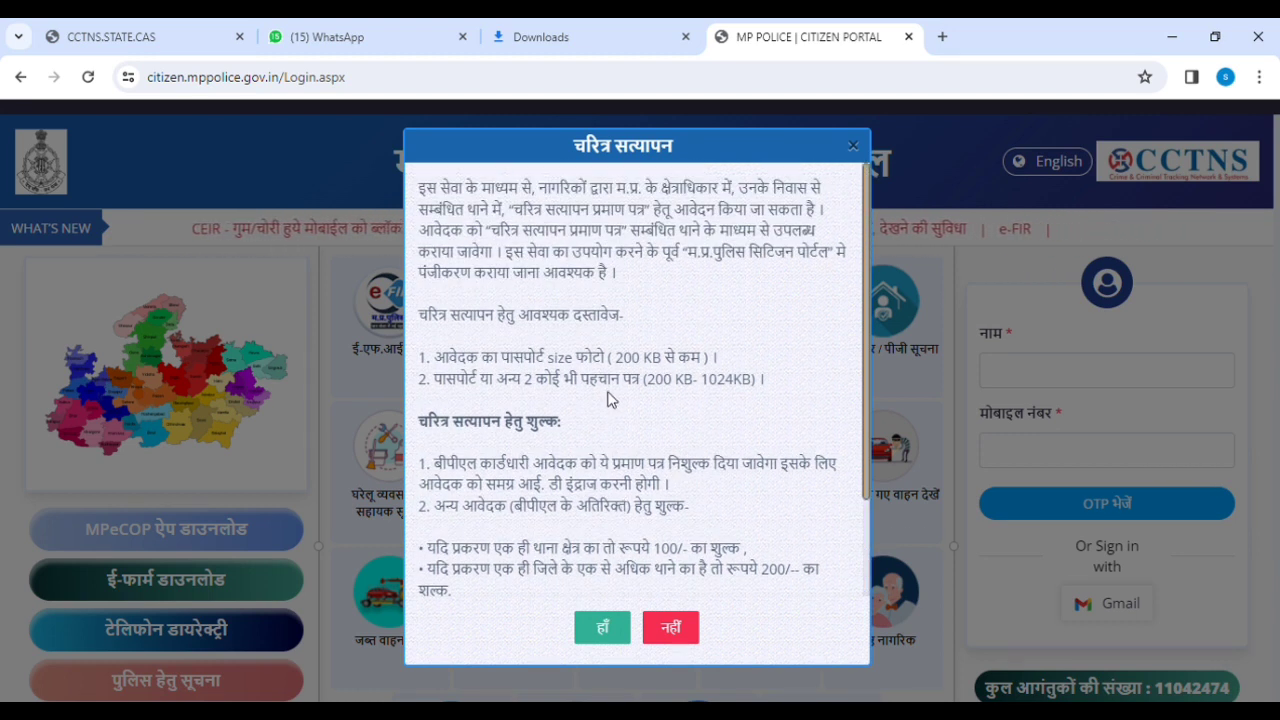
click(615, 634)
click(423, 438)
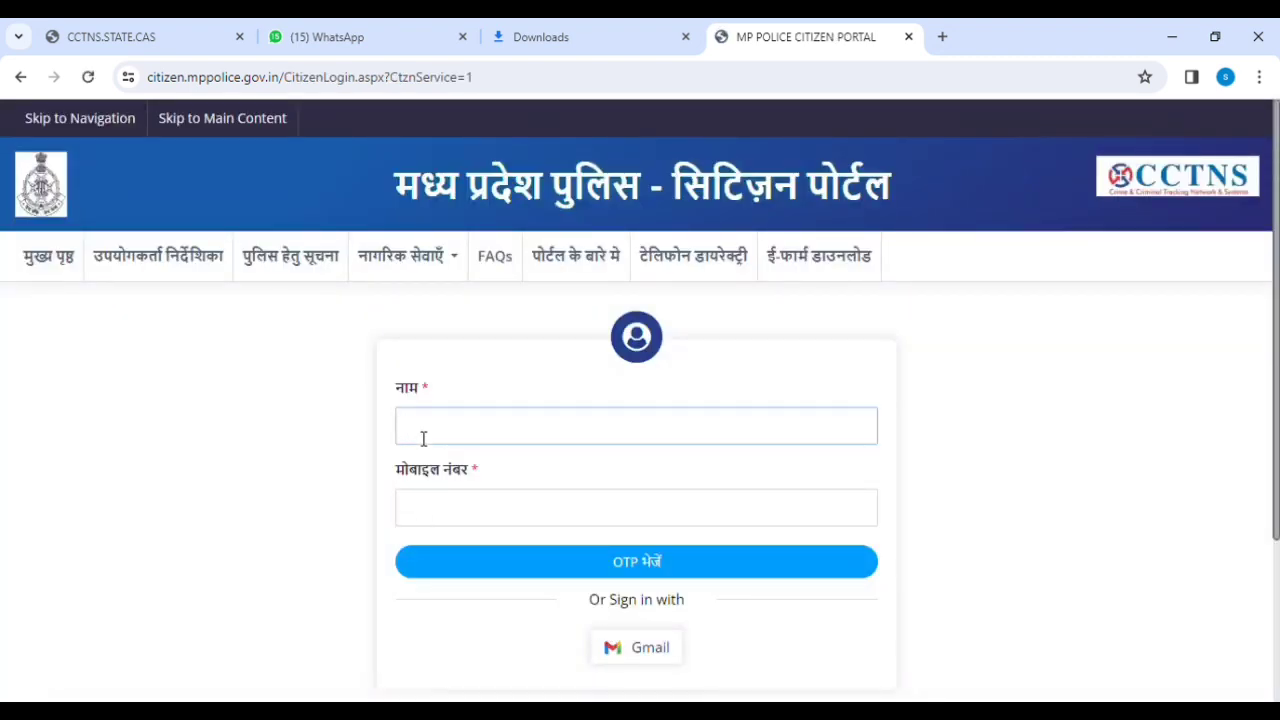
Enter the applicant's name and mobile number, request an OTP, and dismiss the notice.
key(Tab)
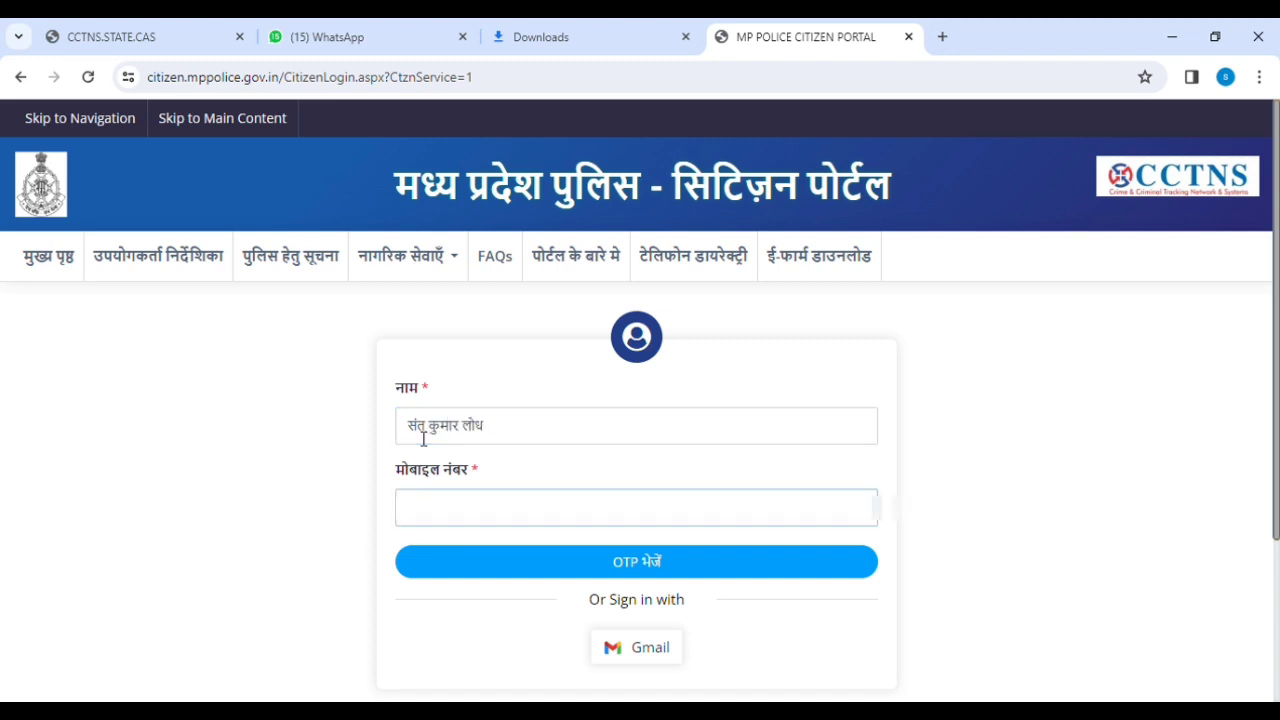
text(998)
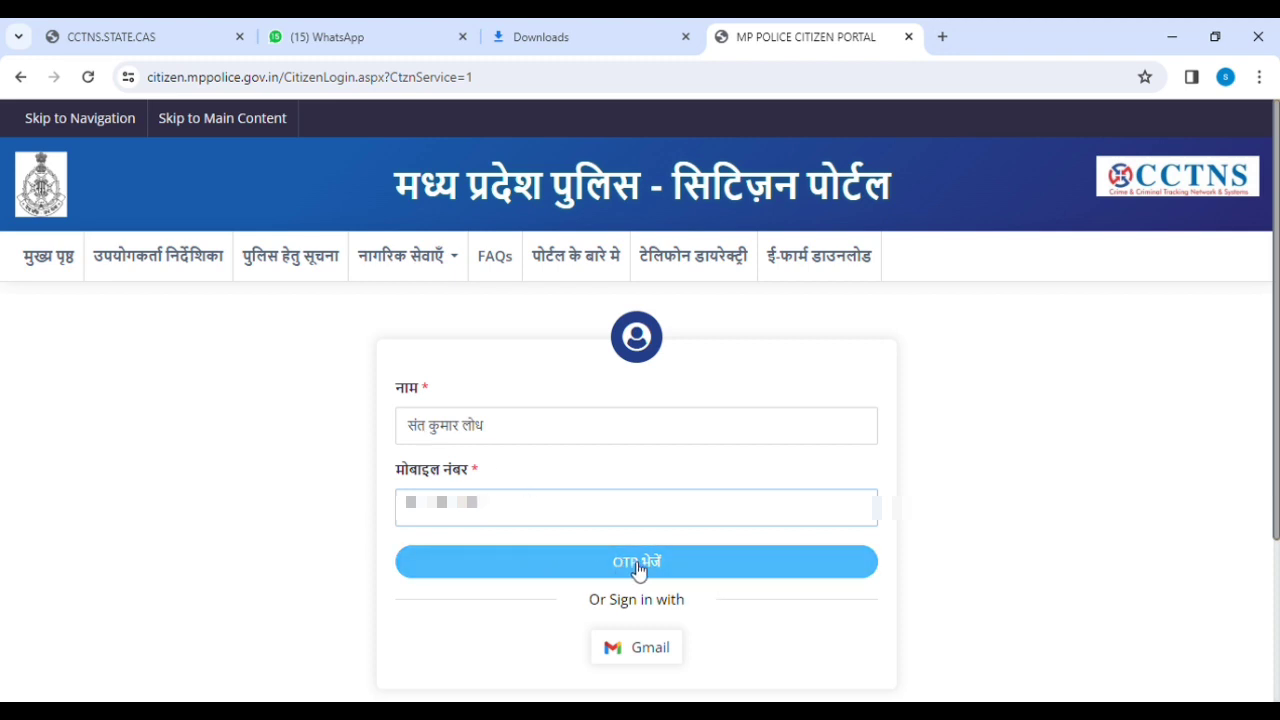
click(692, 571)
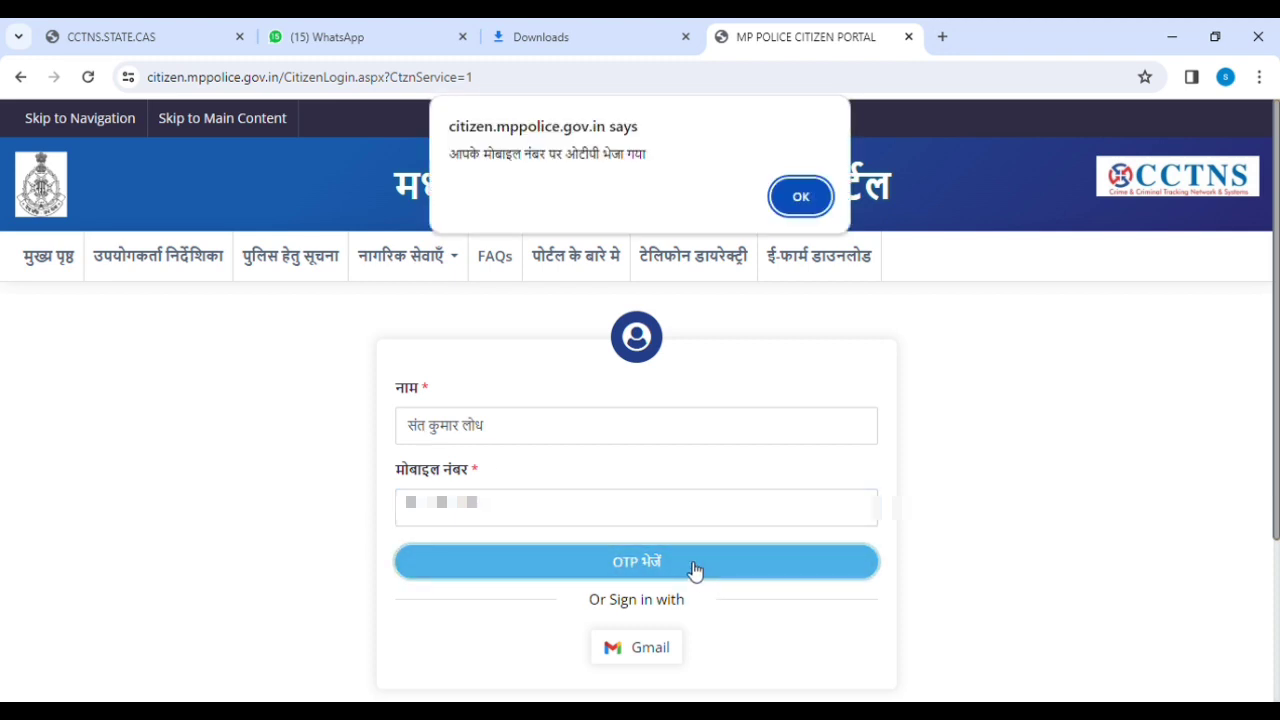
click(800, 198)
Enter the received OTP and submit it to log in to the citizen dashboard.
click(540, 647)
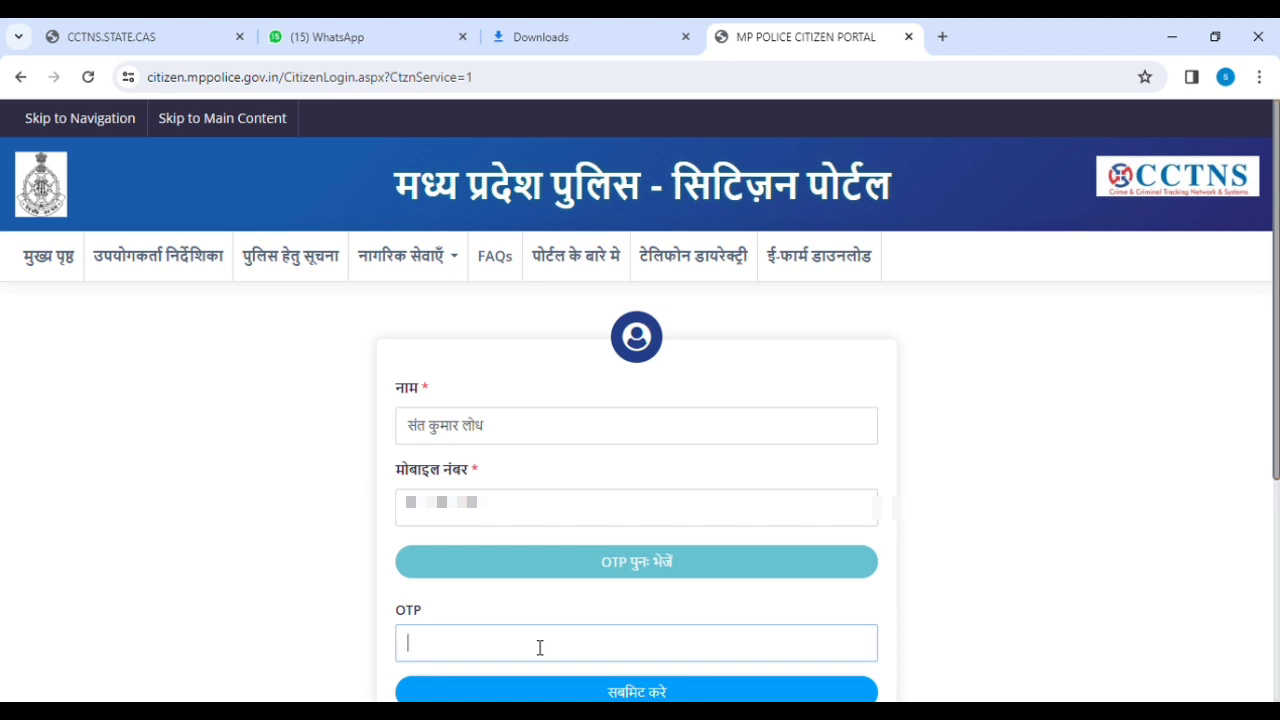
scroll(540, 647, down, 3)
click(625, 414)
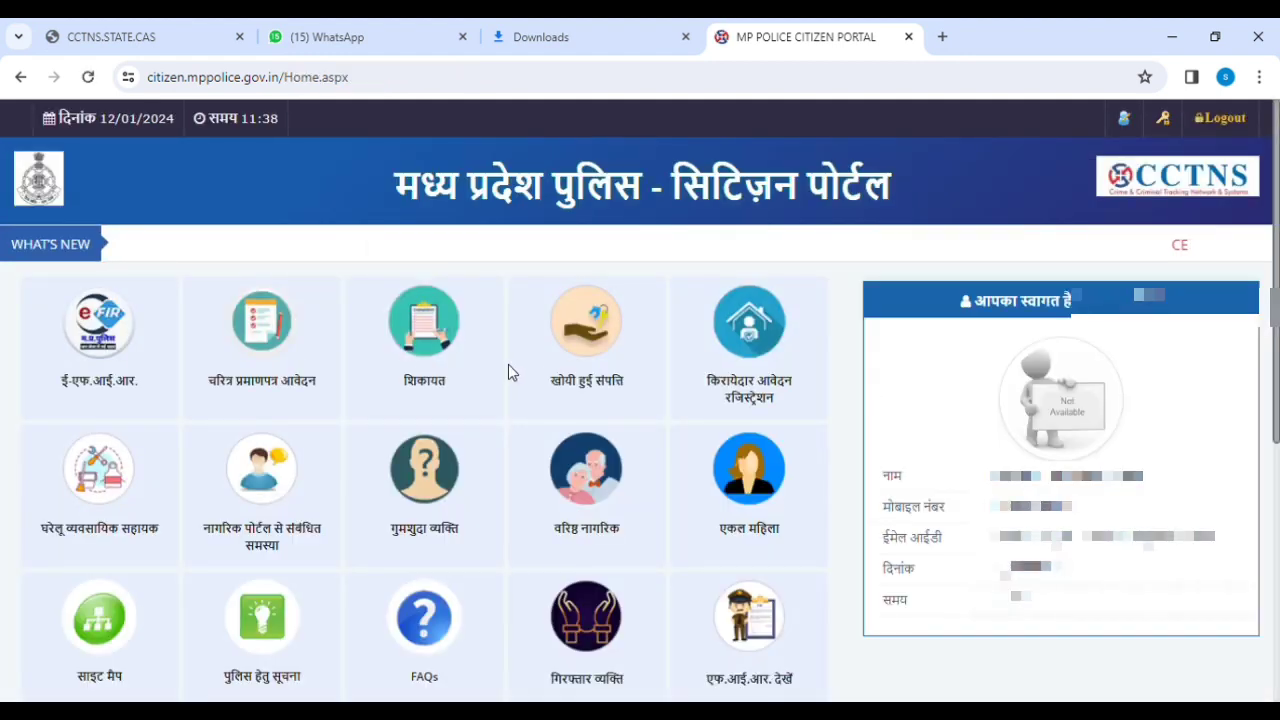
mouse_move(262, 338)
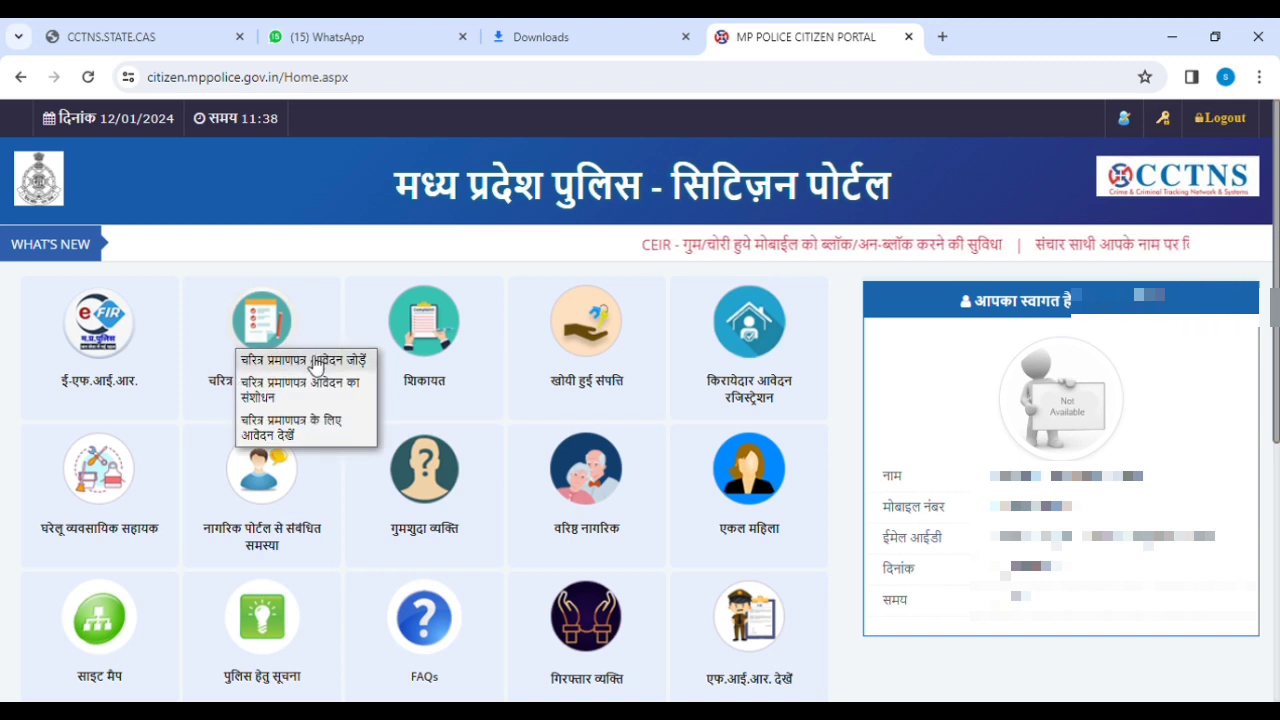
Start a new character certificate application with the applicant's name and father's name (पिता).
click(314, 362)
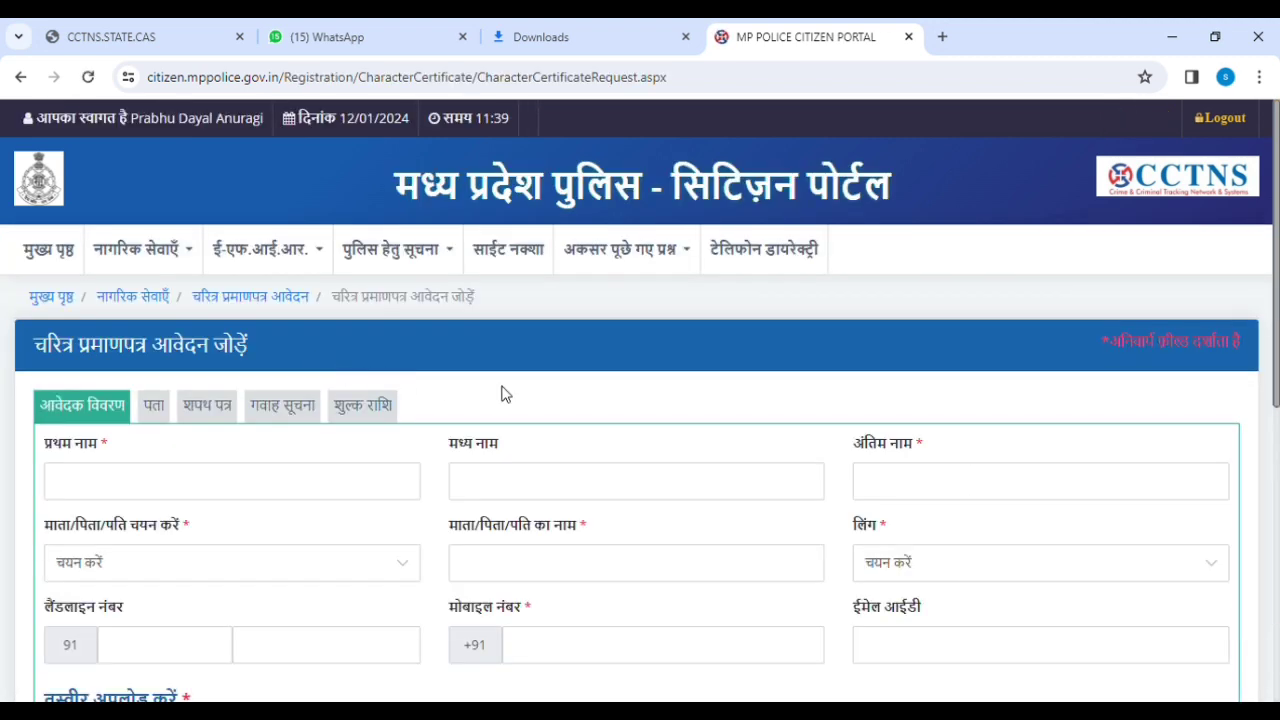
click(168, 499)
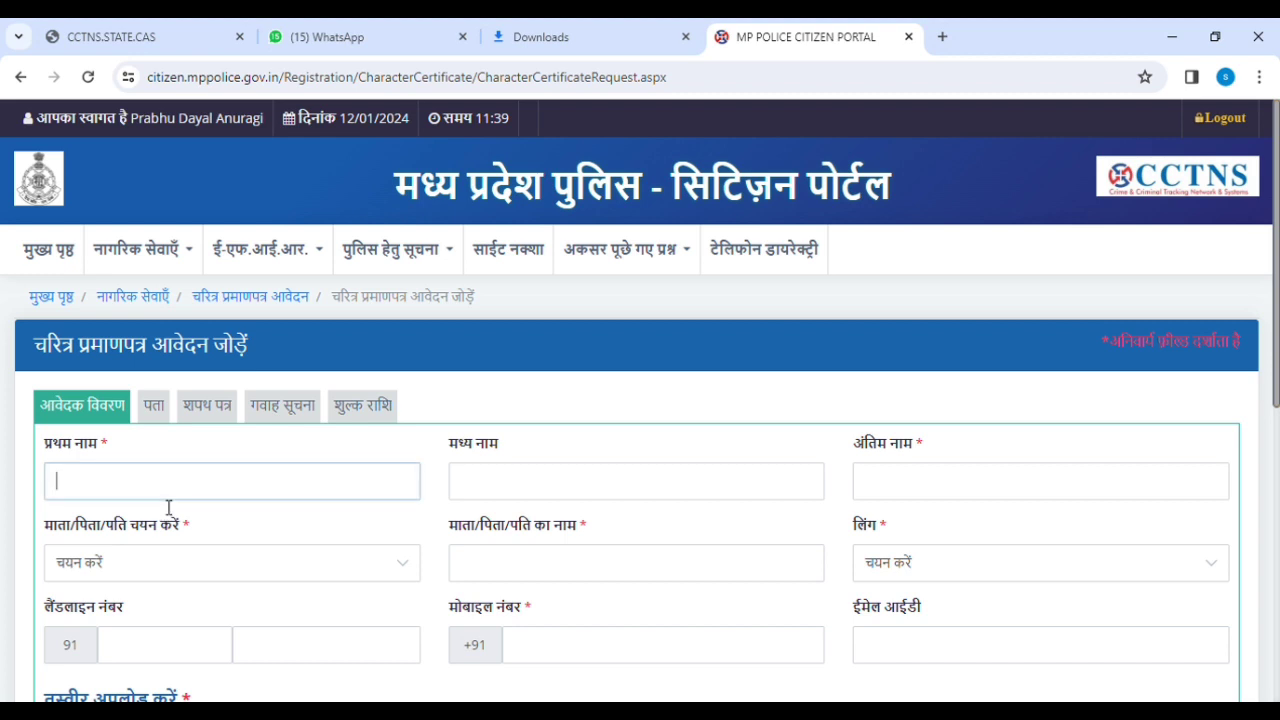
key(Tab)
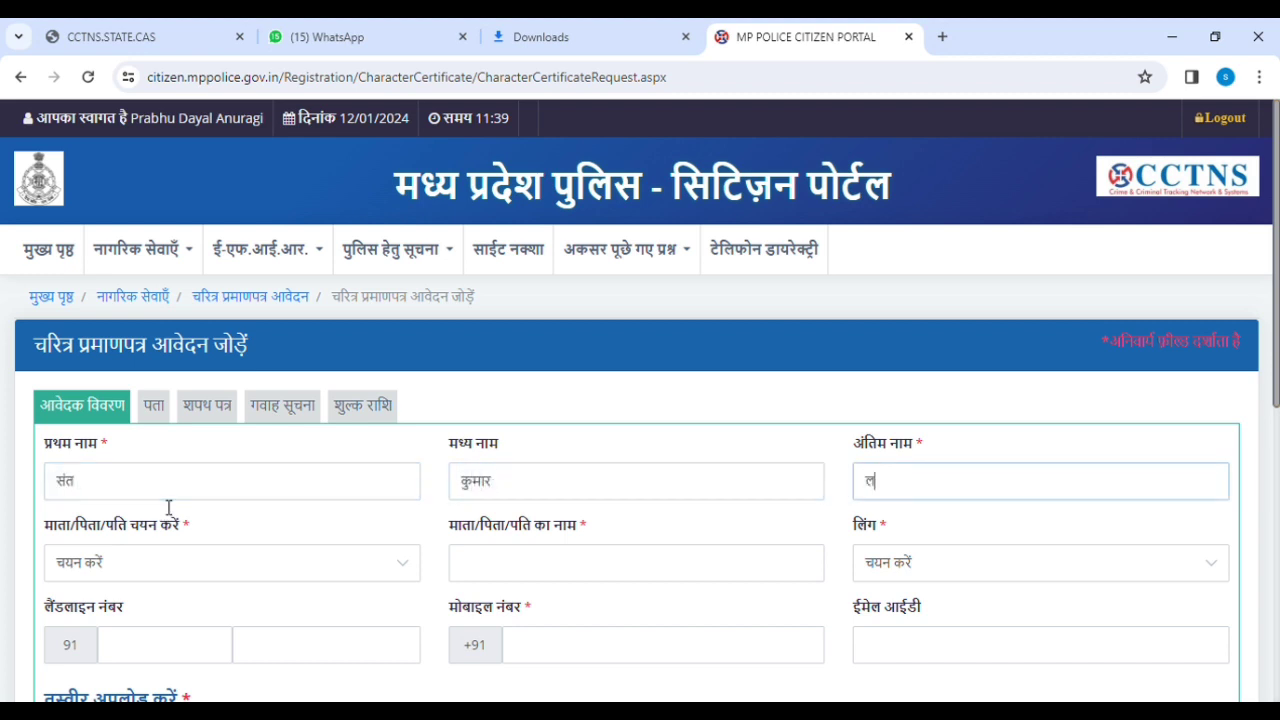
key(Tab)
key(Down)
click(503, 578)
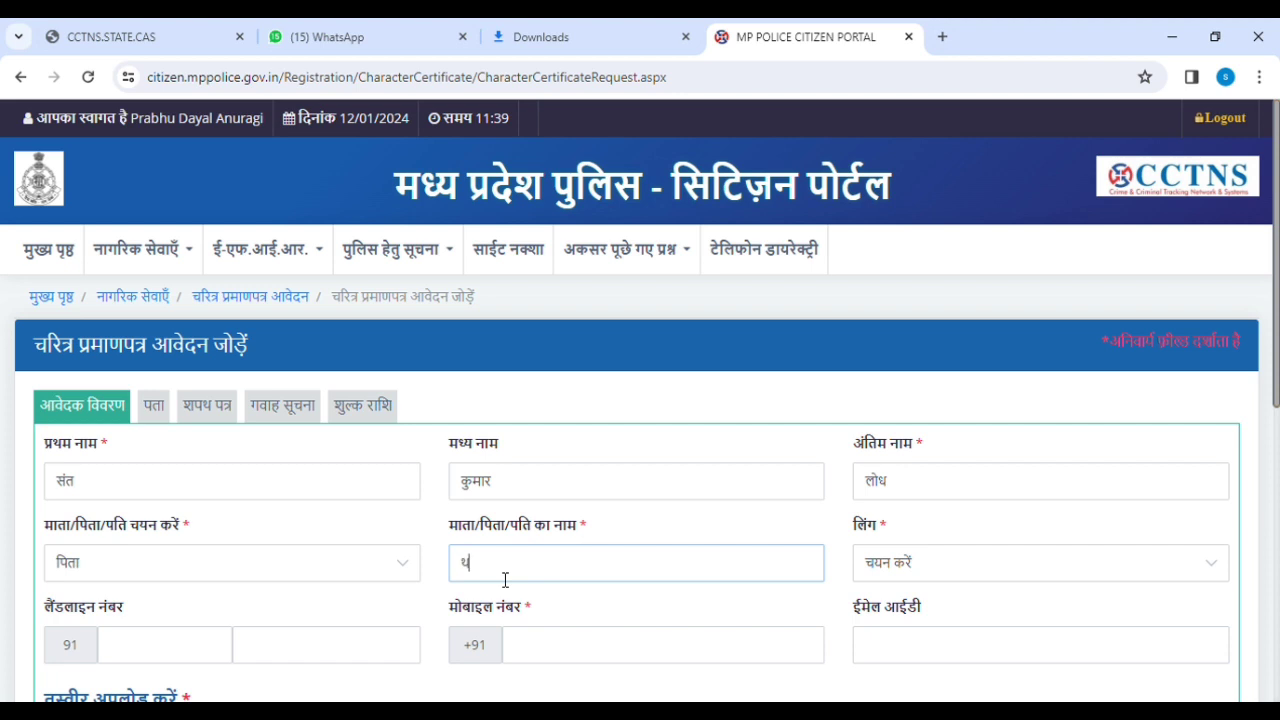
Set gender to पुरुष and enter the applicant's mobile number.
click(948, 570)
click(916, 640)
scroll(686, 537, down, 2)
click(551, 465)
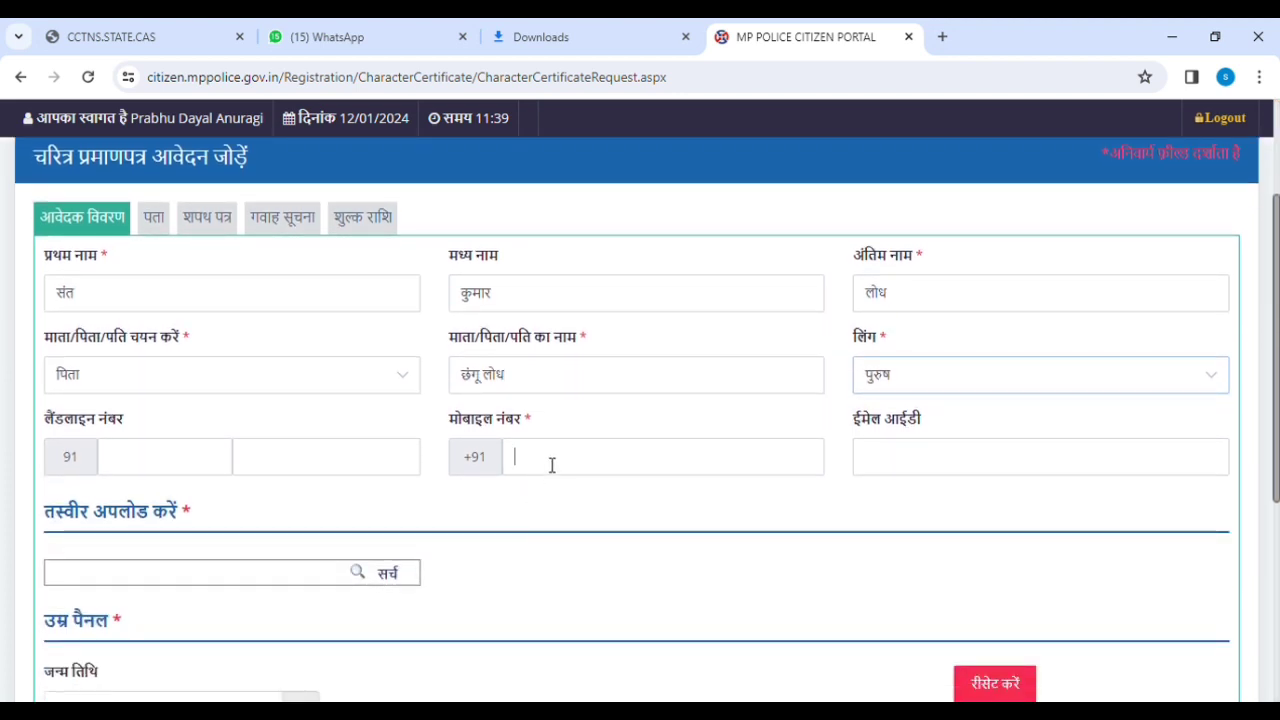
text(987654)
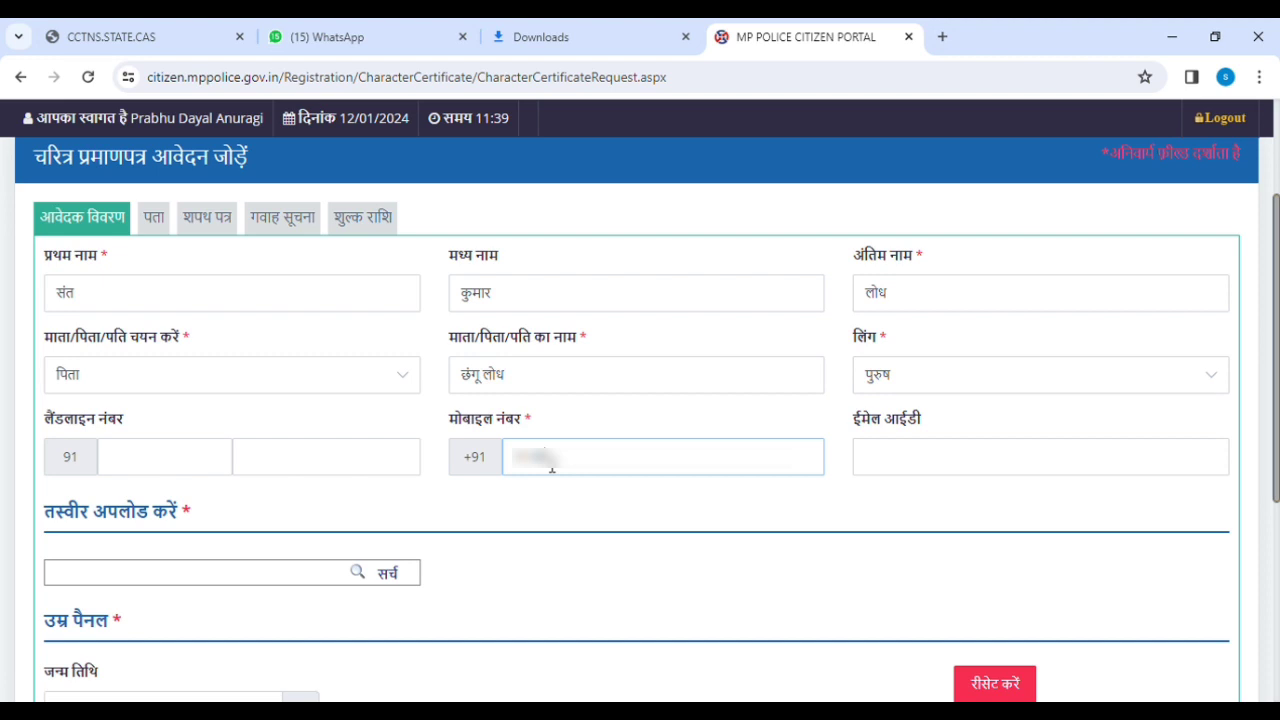
text(3210)
click(361, 578)
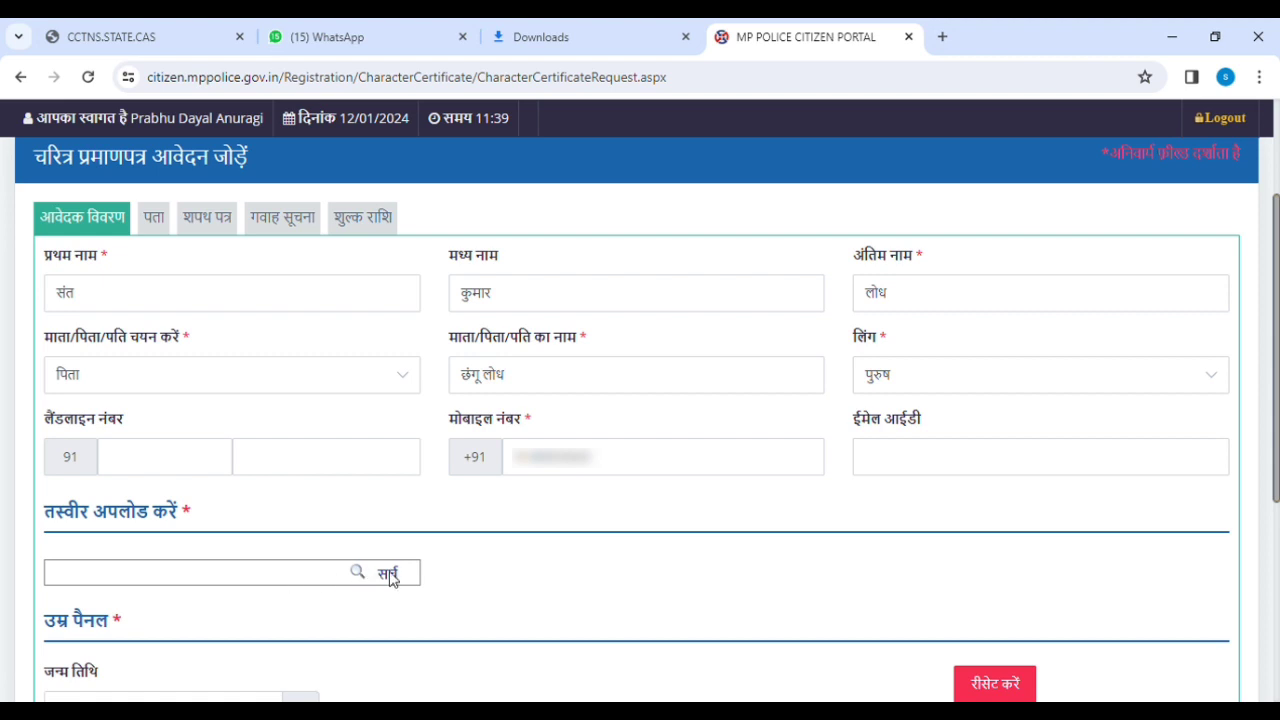
Upload the applicant's photo described as 'आवेदक की फोटो' and close the upload form.
click(357, 574)
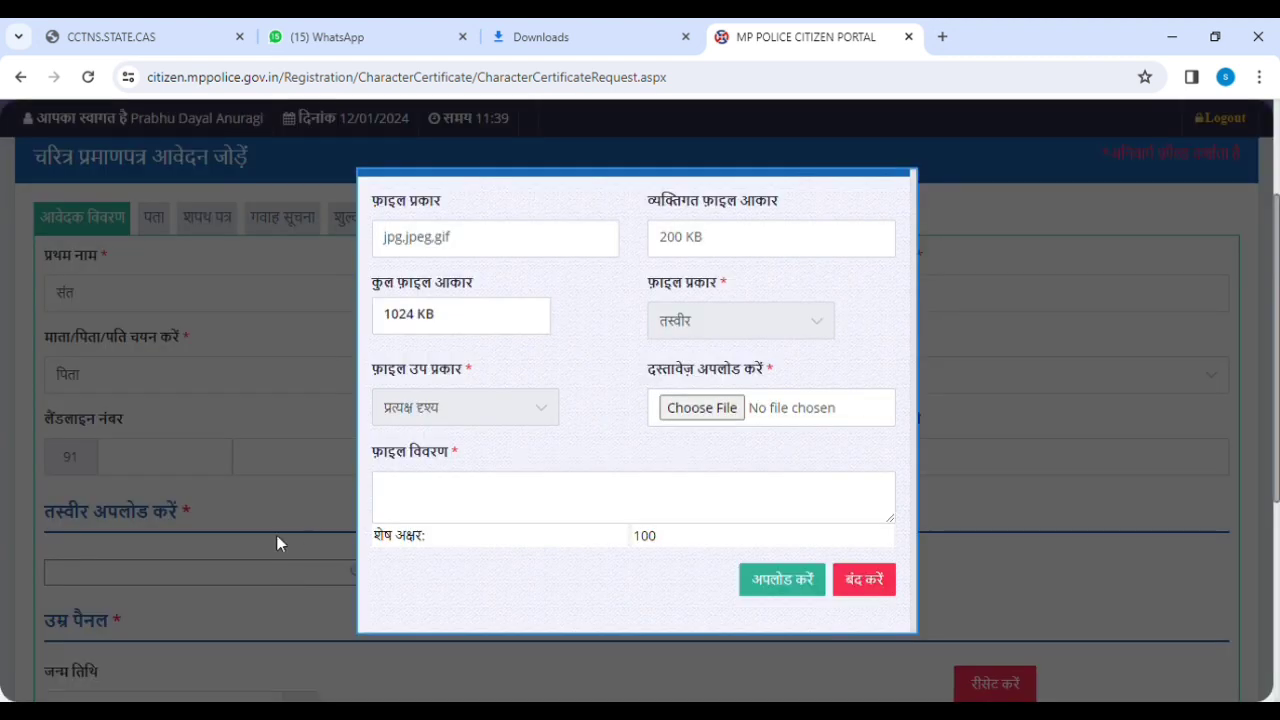
click(724, 408)
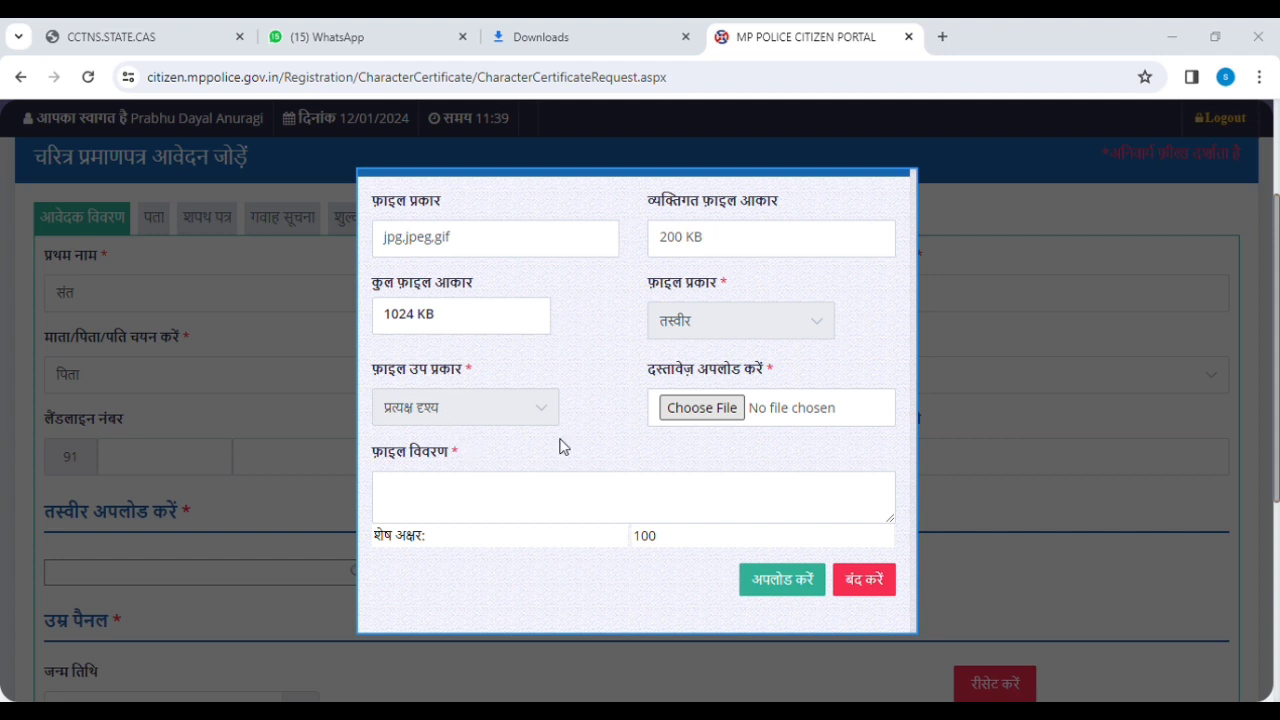
click(488, 514)
text(आवेदक की फोटो)
click(777, 581)
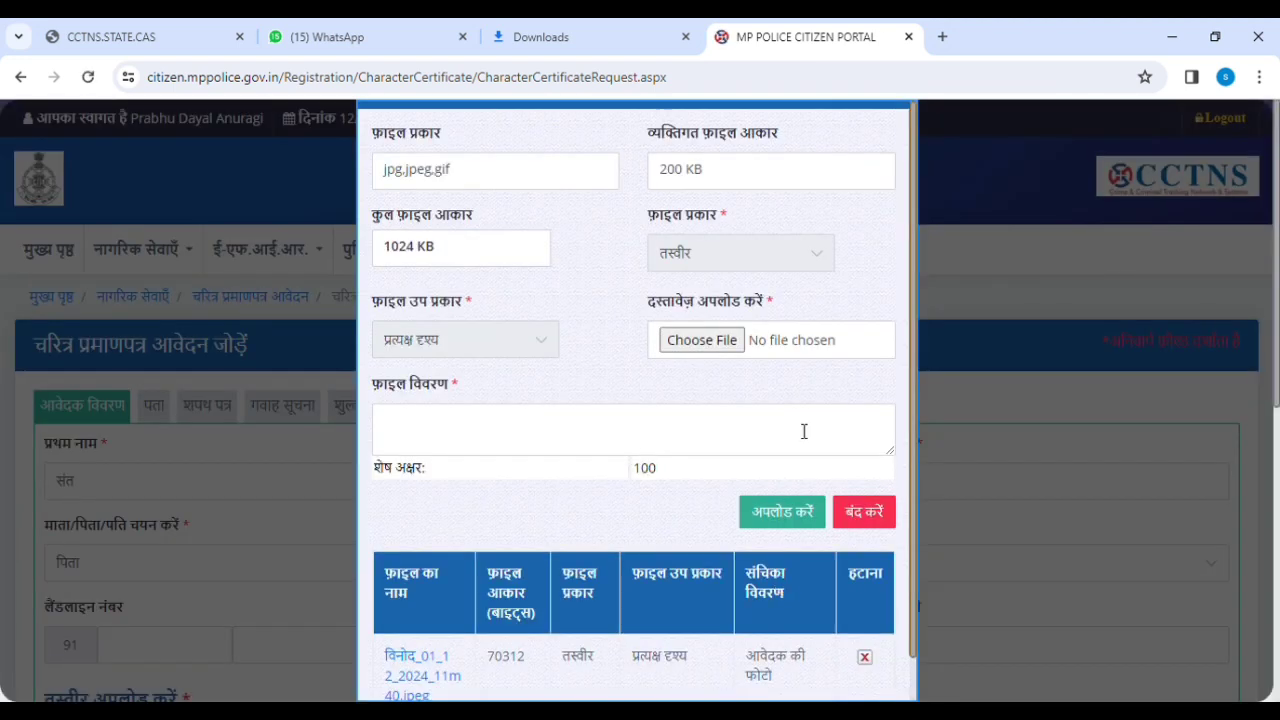
scroll(600, 536, down, 1)
scroll(409, 548, down, 3)
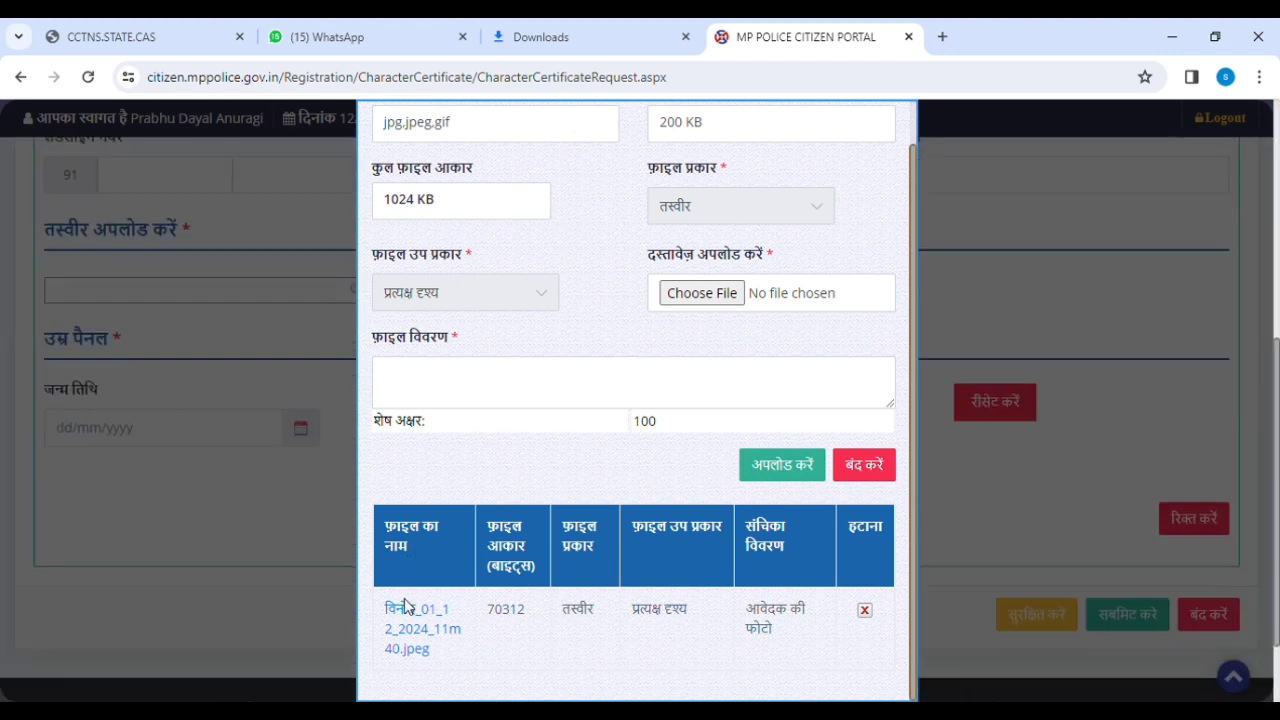
scroll(923, 660, up, 1)
scroll(619, 548, down, 1)
click(866, 466)
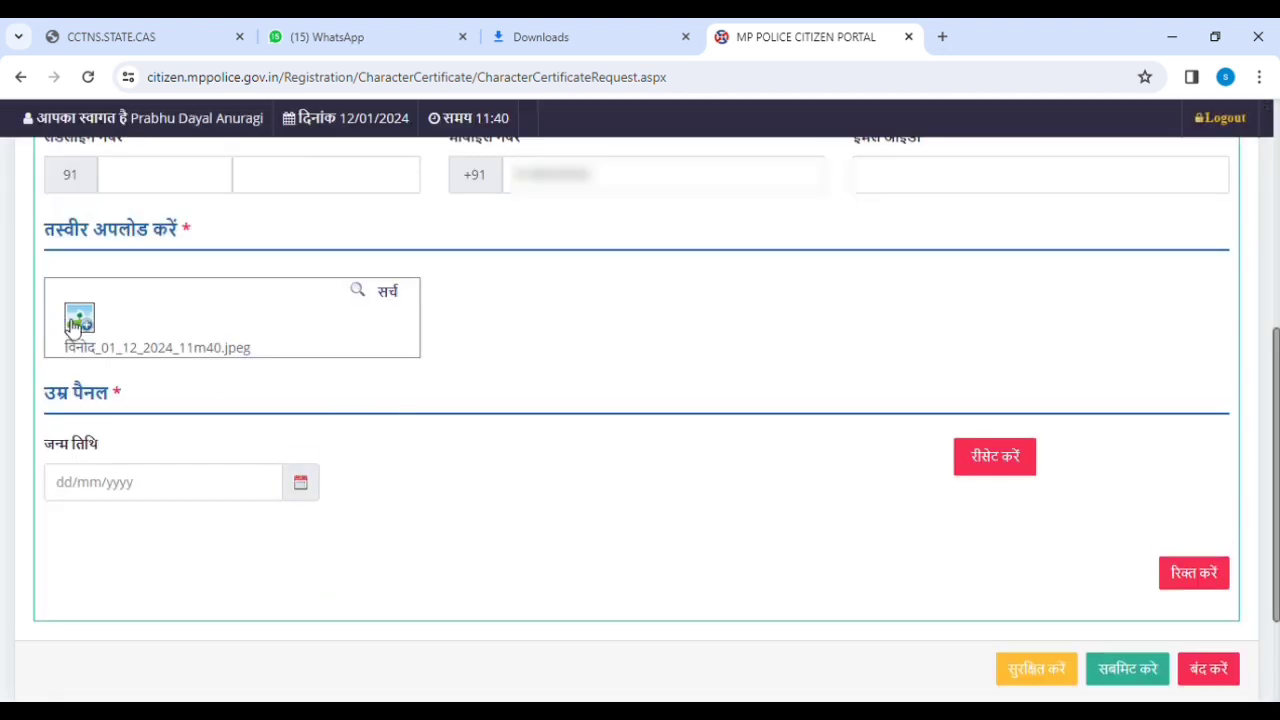
Pick the applicant's date of birth year, month and day in the calendar.
click(305, 488)
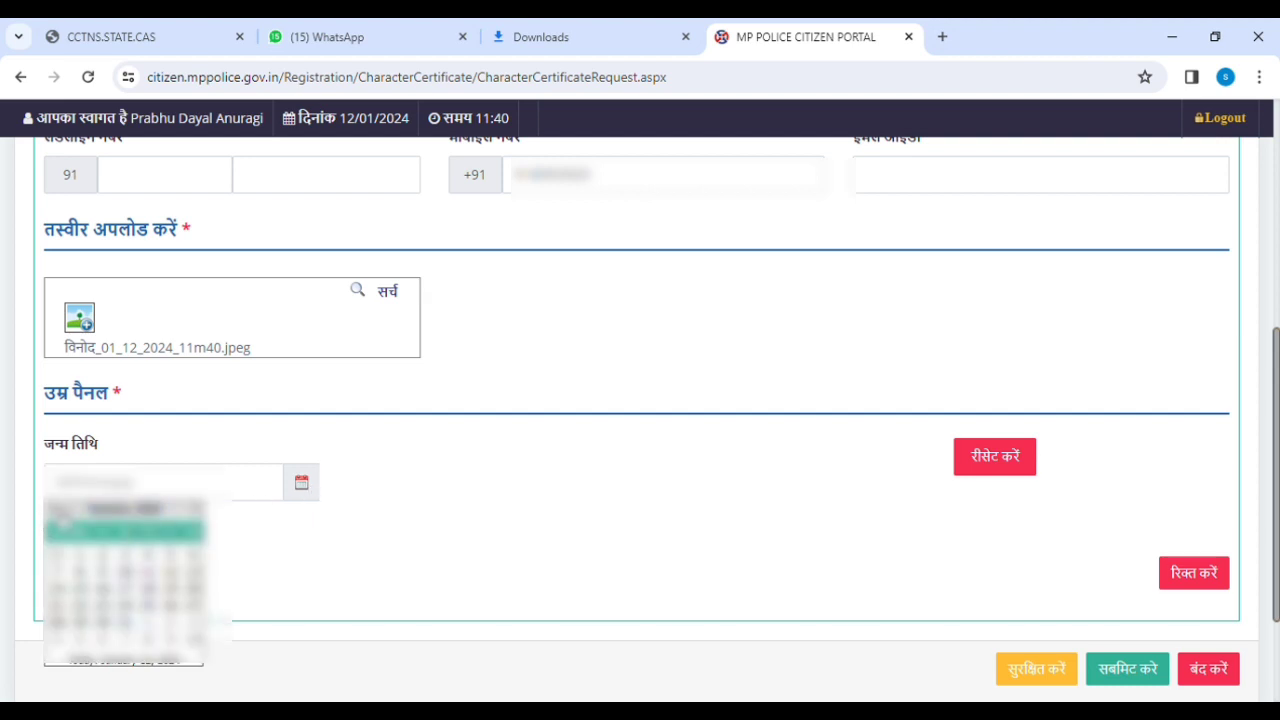
click(62, 510)
click(62, 510)
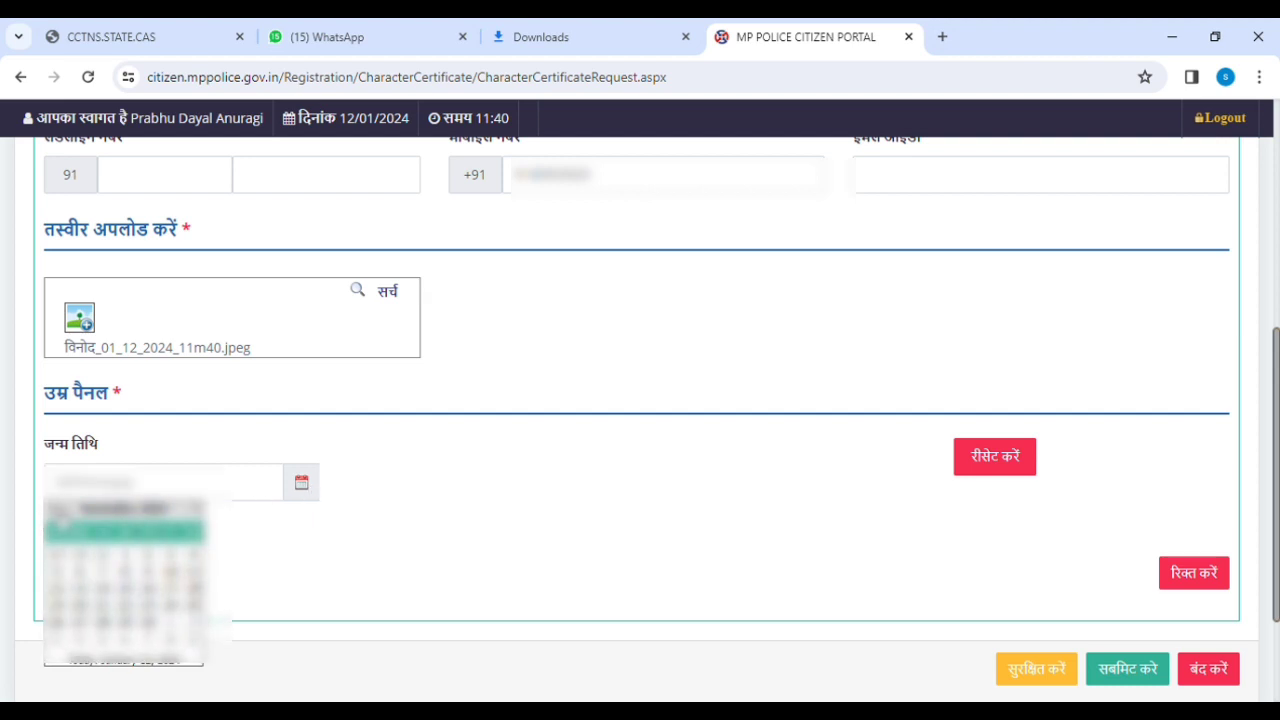
click(126, 510)
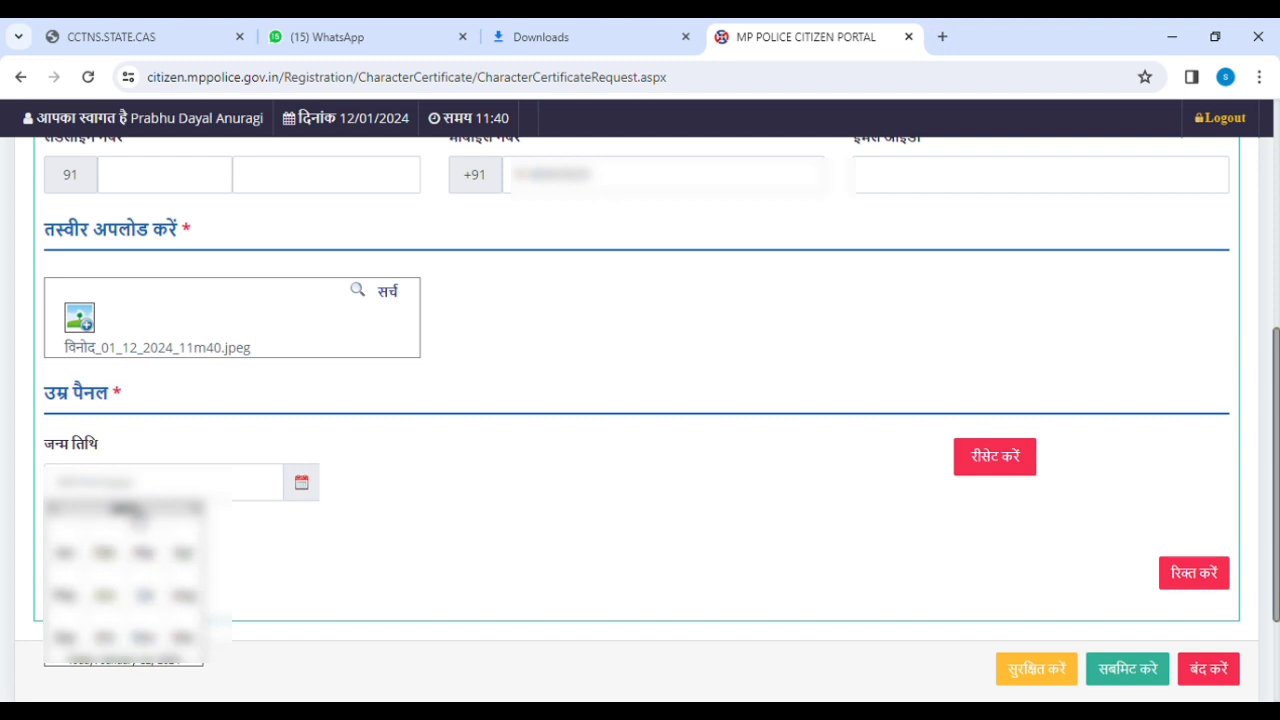
click(141, 514)
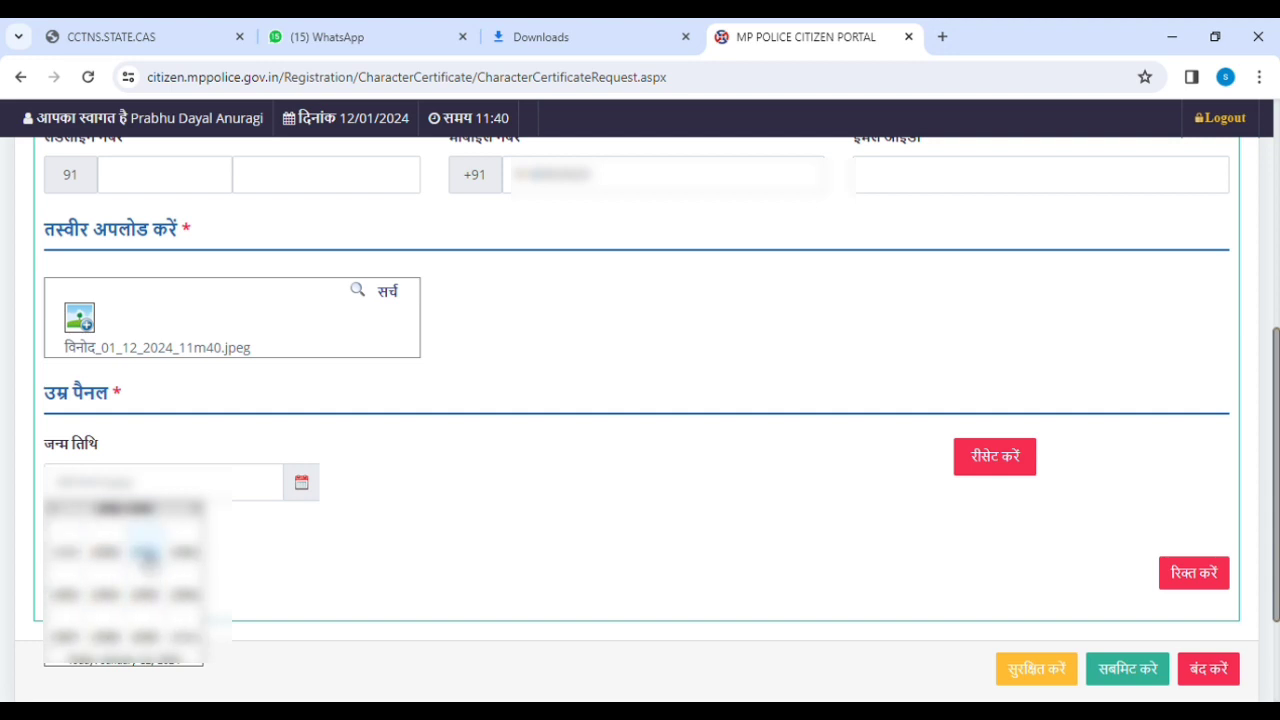
click(145, 553)
click(70, 560)
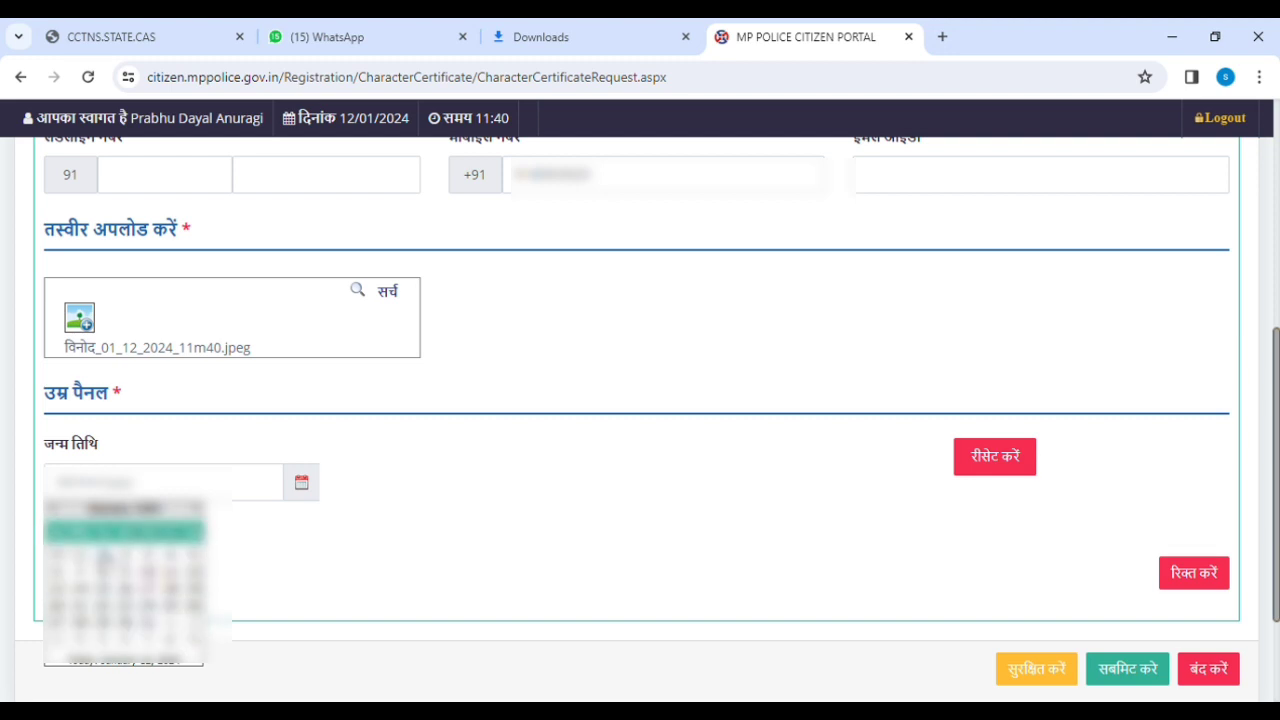
click(110, 565)
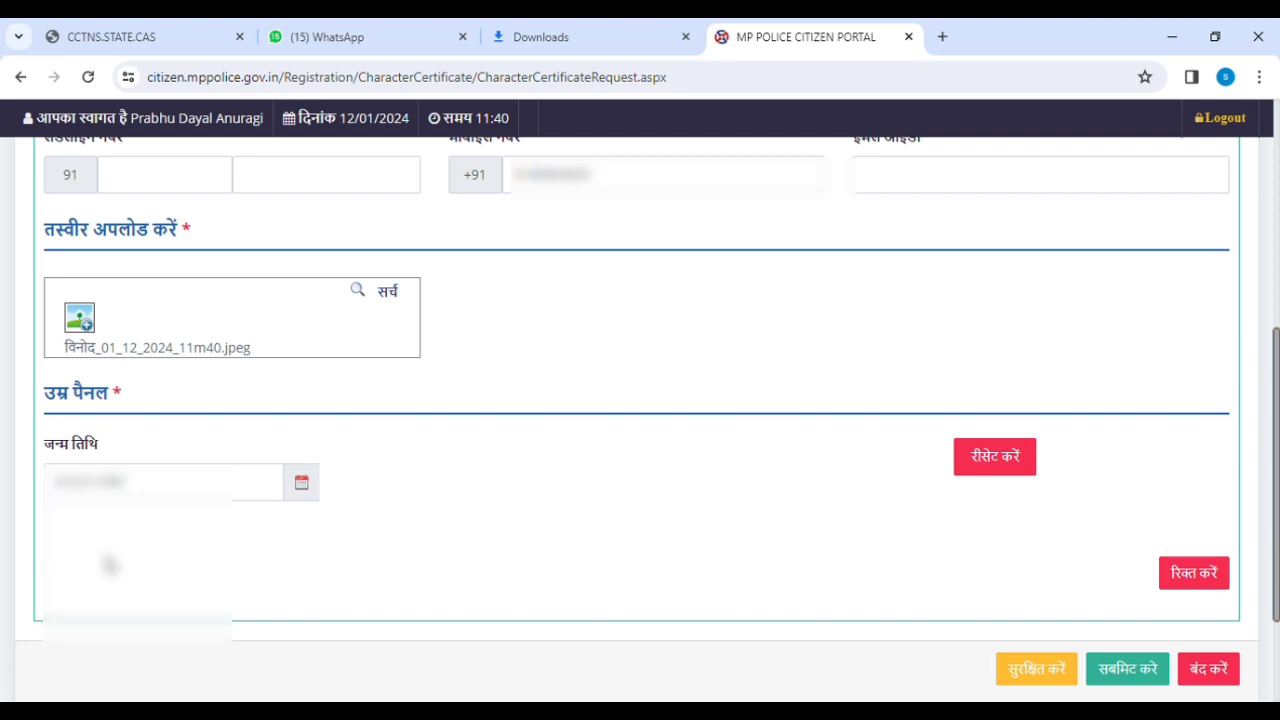
Switch to the पता (address) tab of the form.
scroll(453, 497, up, 4)
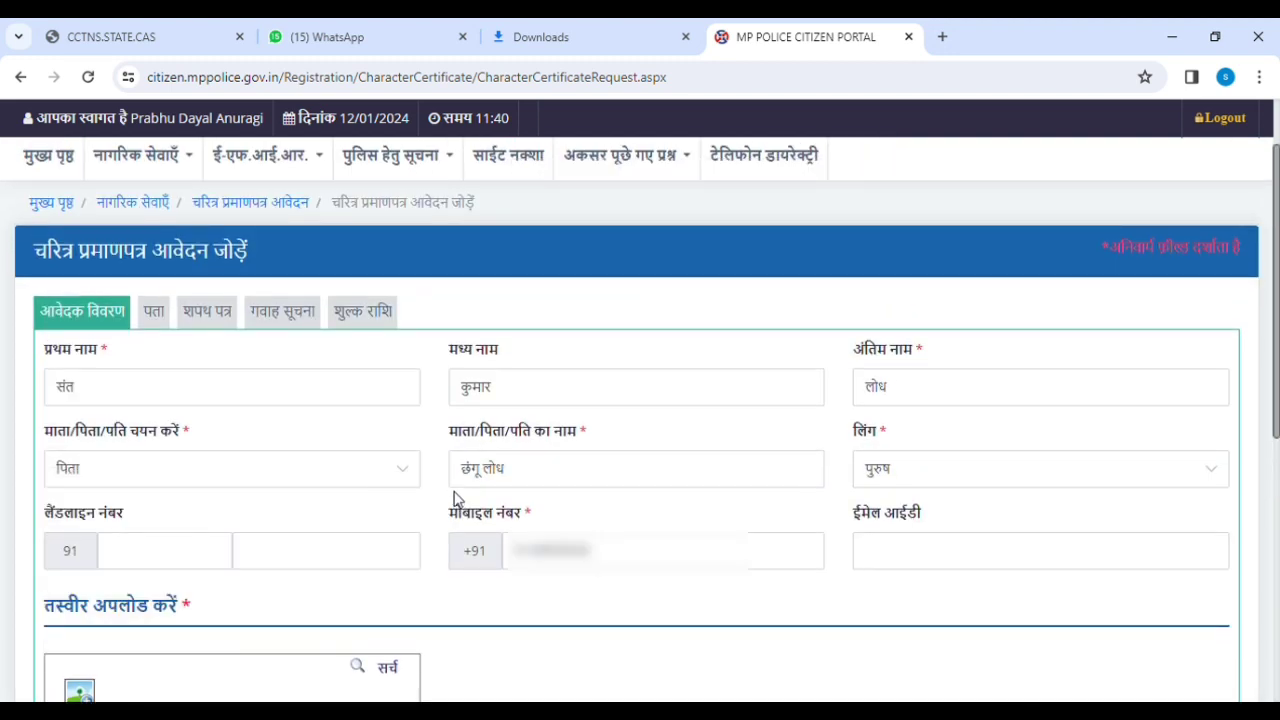
click(165, 320)
scroll(134, 466, down, 2)
Enter the current address village and tehsil, choosing district पन्ना and police station धरमपुर.
click(95, 342)
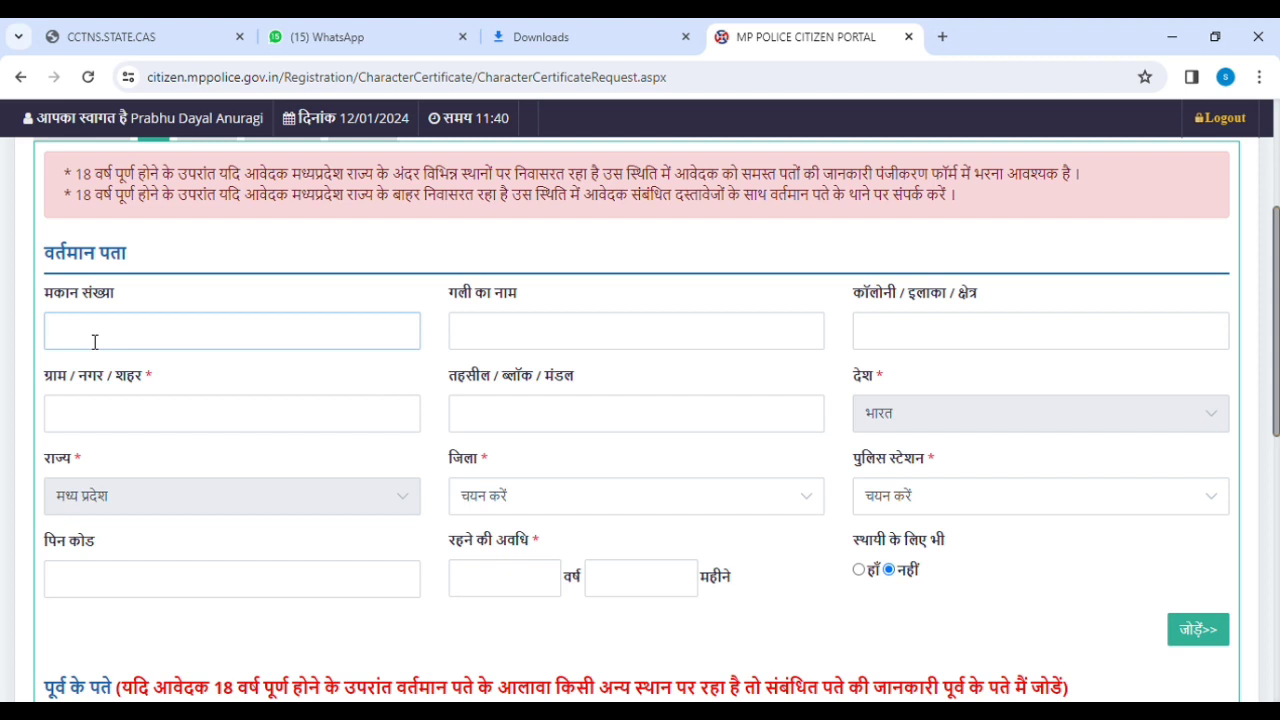
click(908, 338)
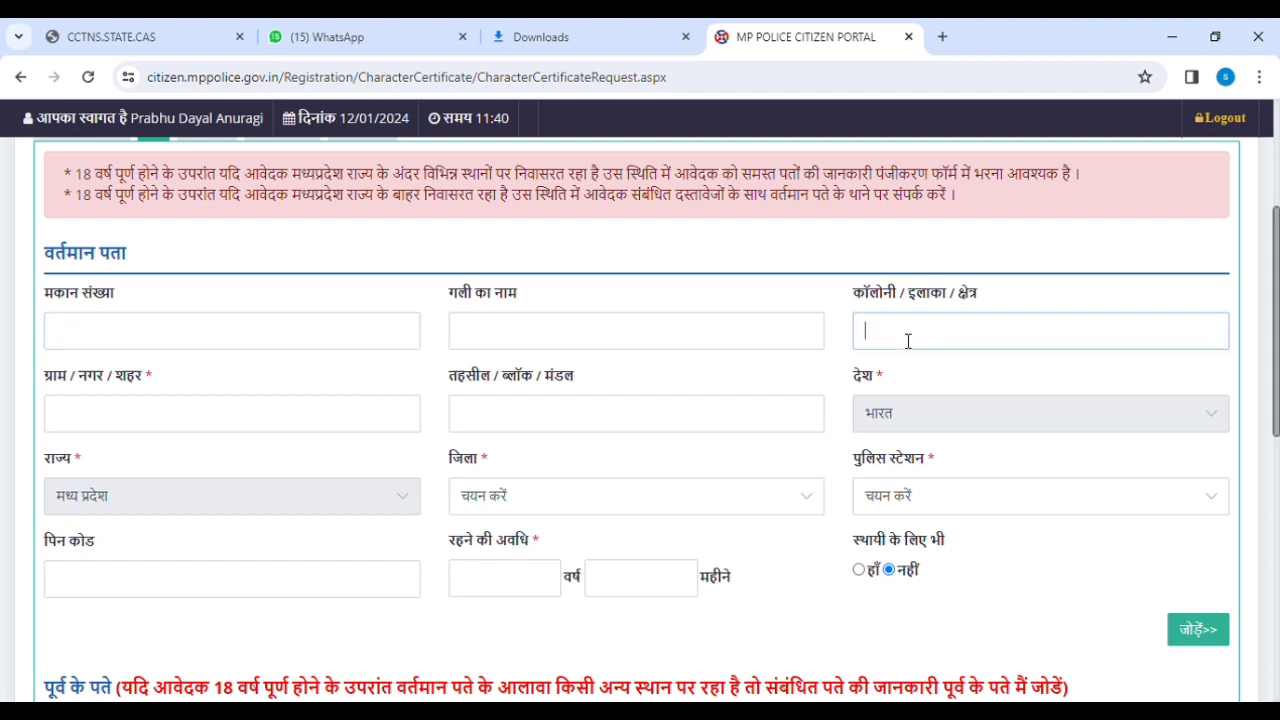
click(200, 422)
text(छानिन)
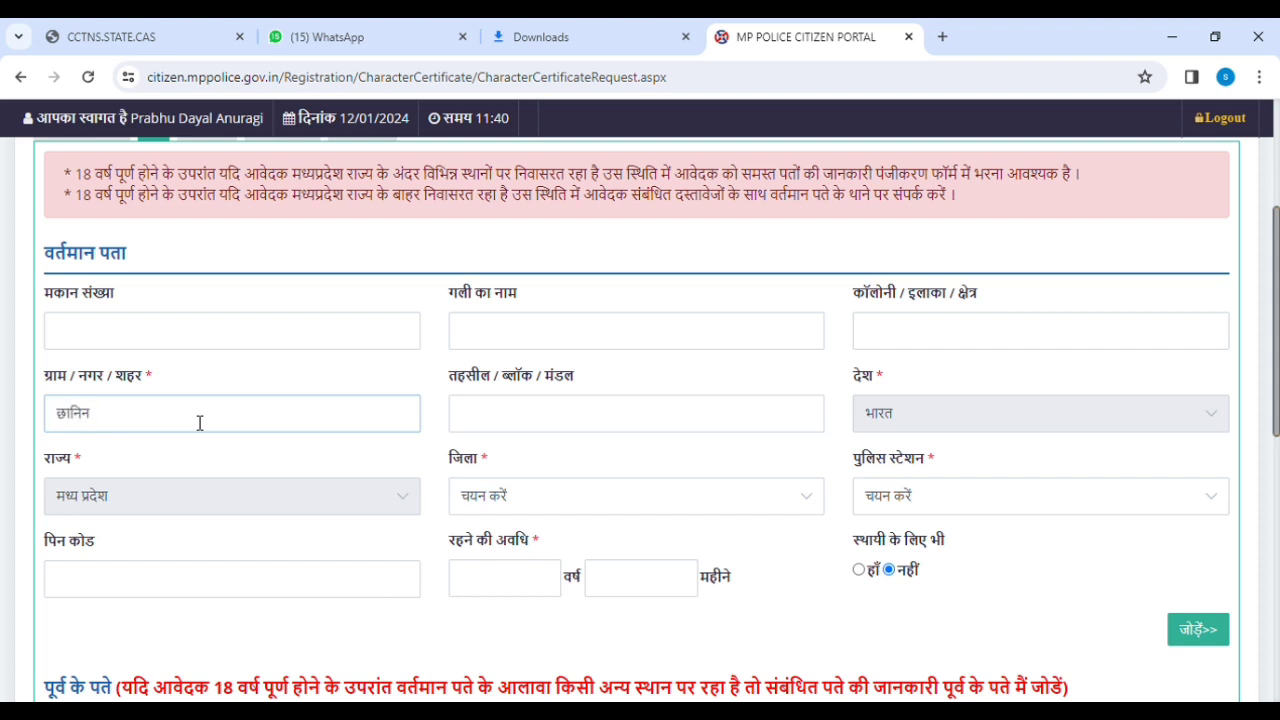
text(अजयगढ)
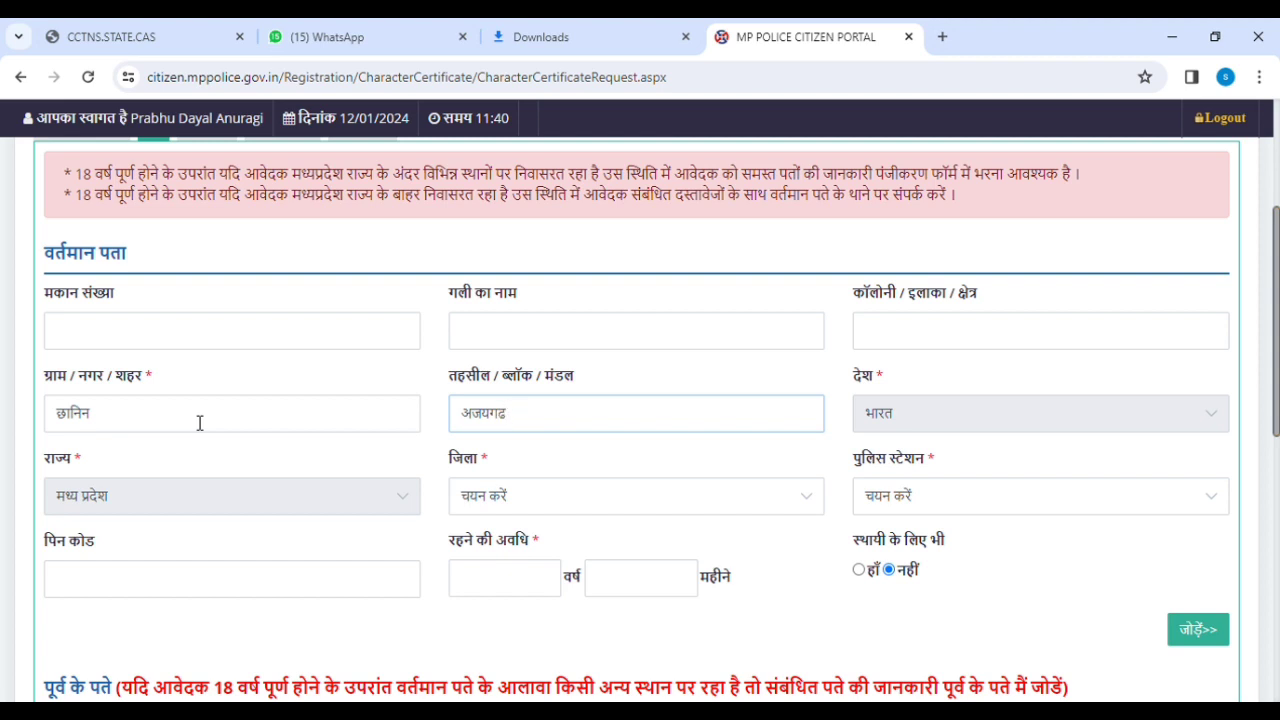
key(Tab)
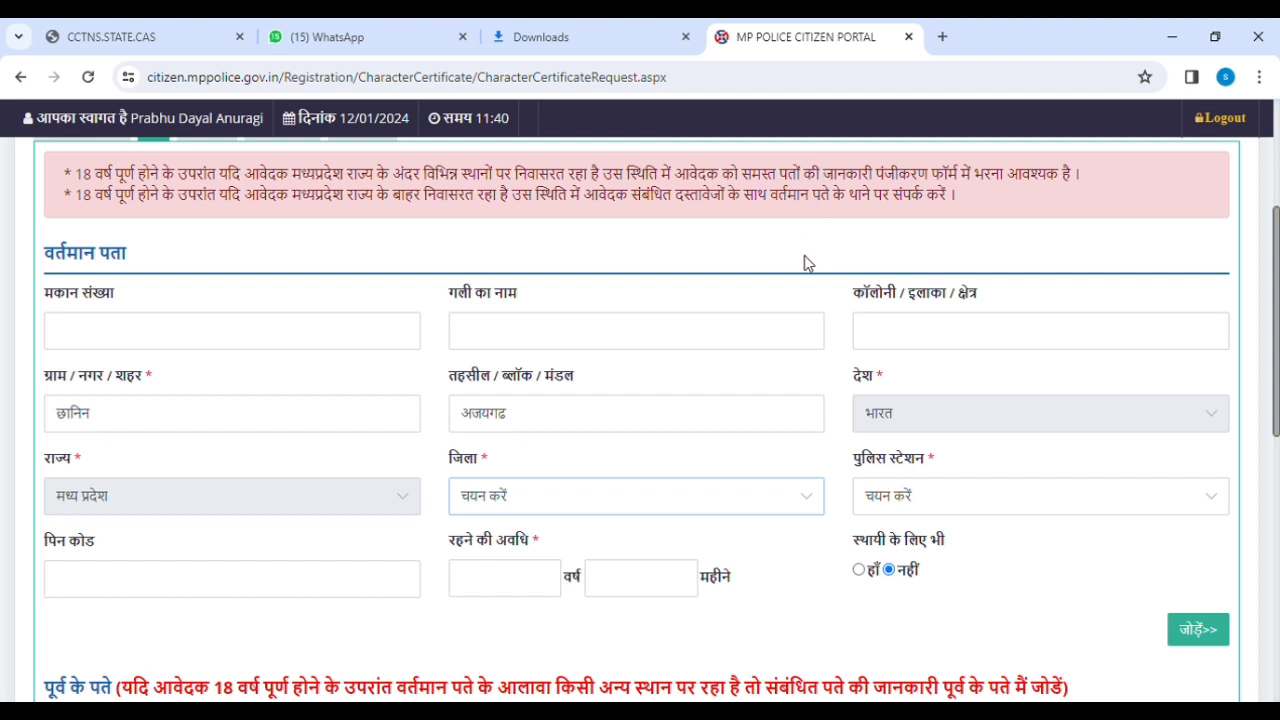
key(Down)
key(Down)
scroll(228, 524, down, 1)
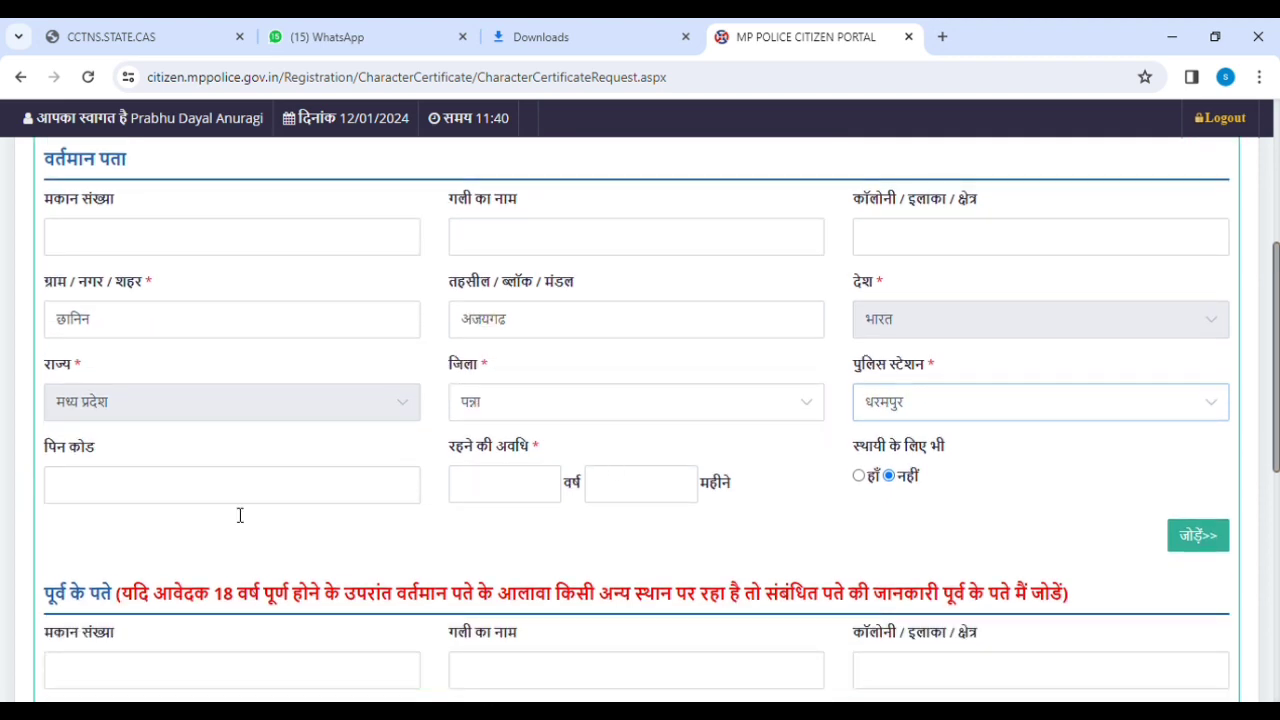
Enter 32 years 1 month residence, mark it permanent too, and add it to the address table.
click(498, 496)
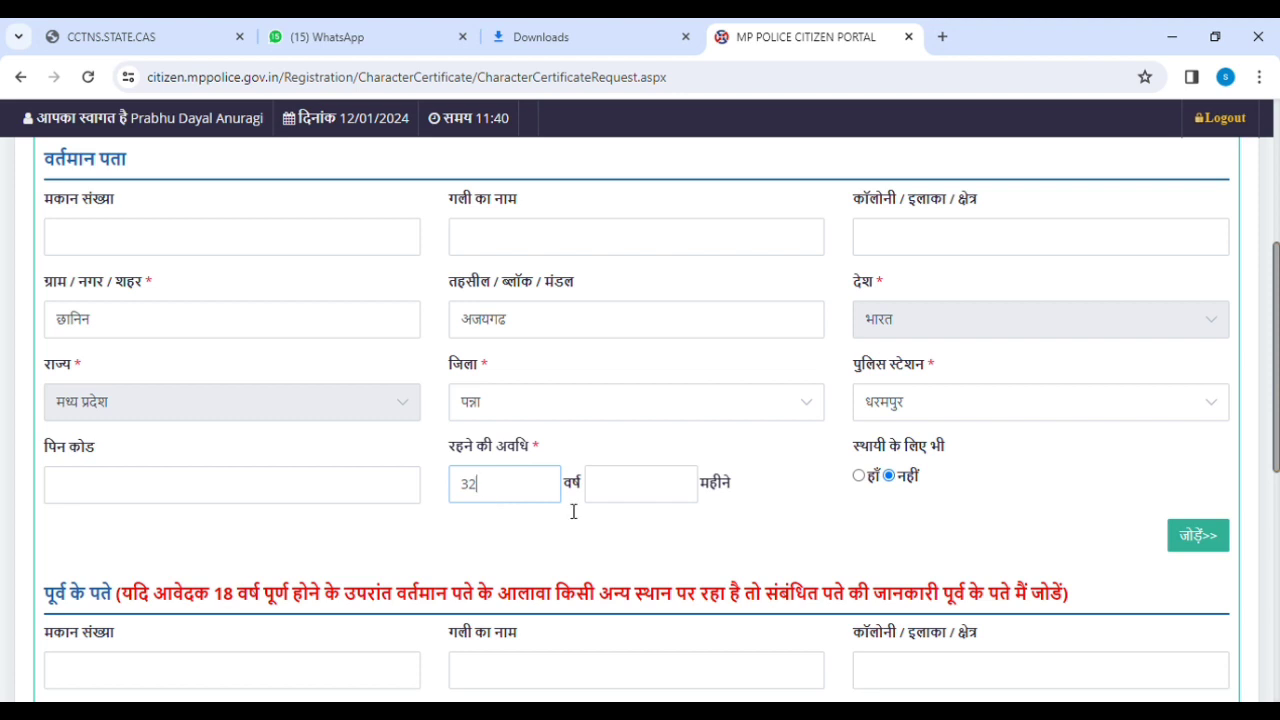
click(655, 498)
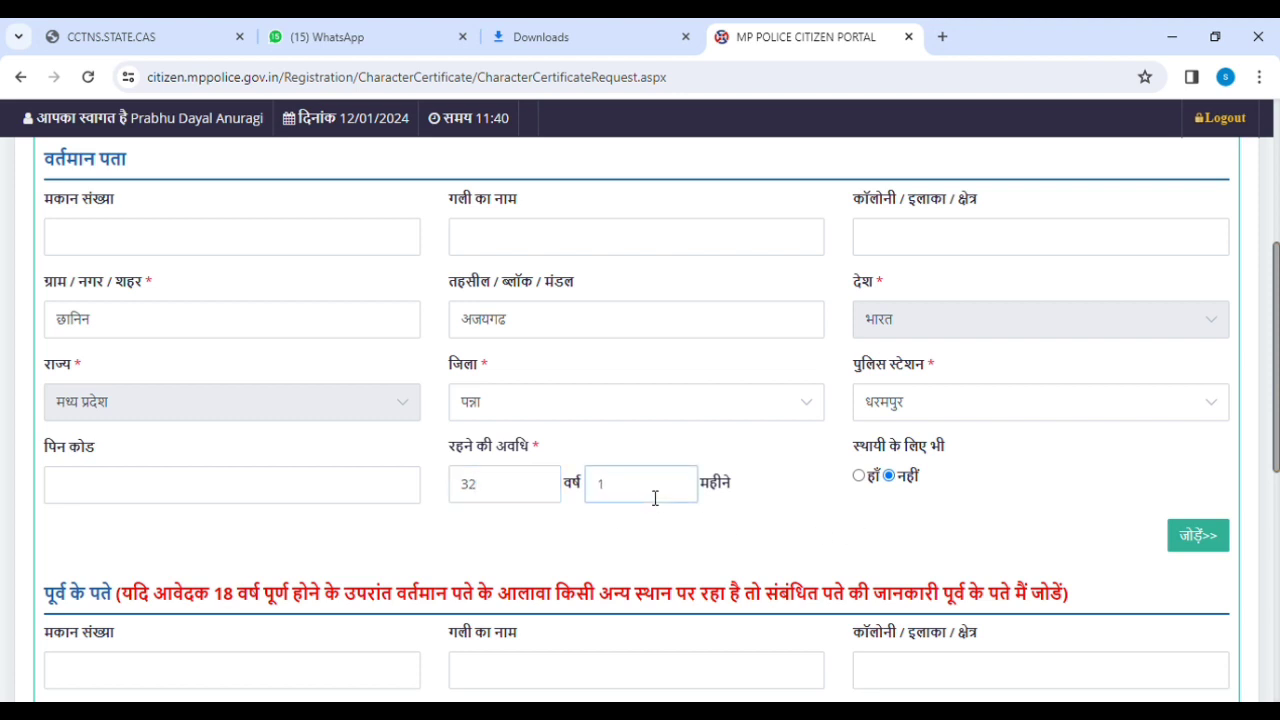
click(858, 475)
scroll(857, 515, down, 2)
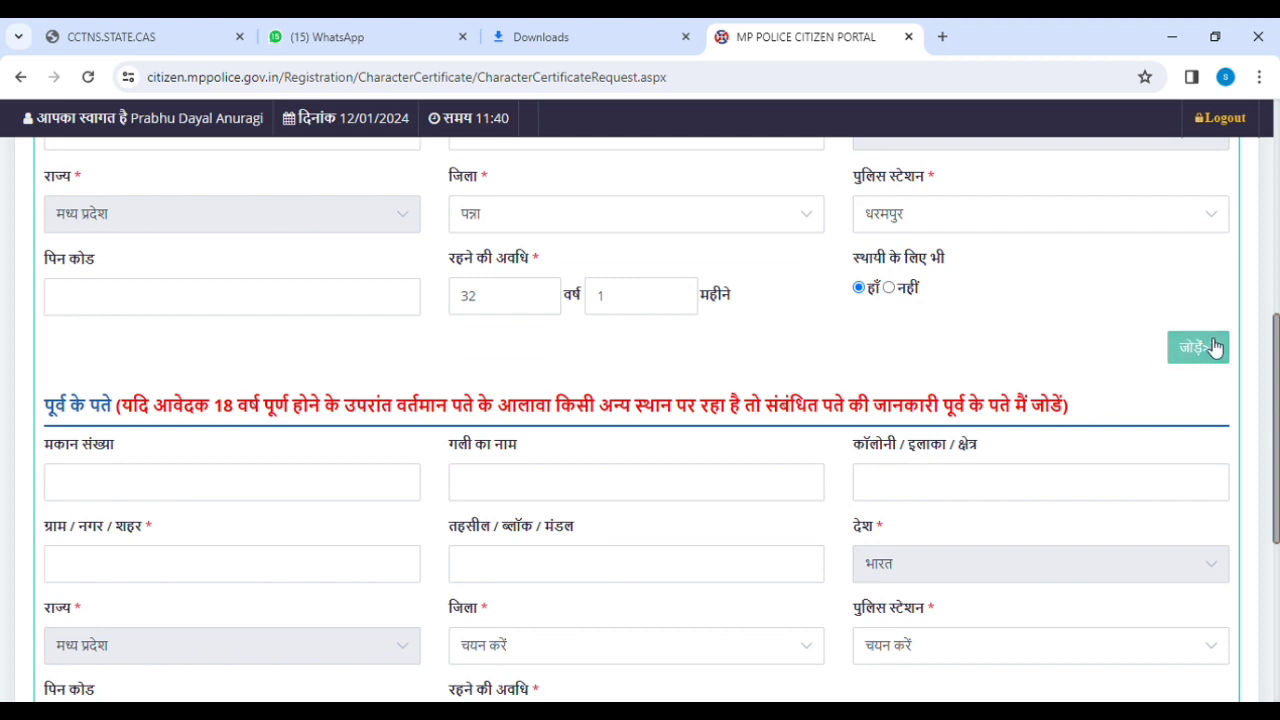
click(1208, 350)
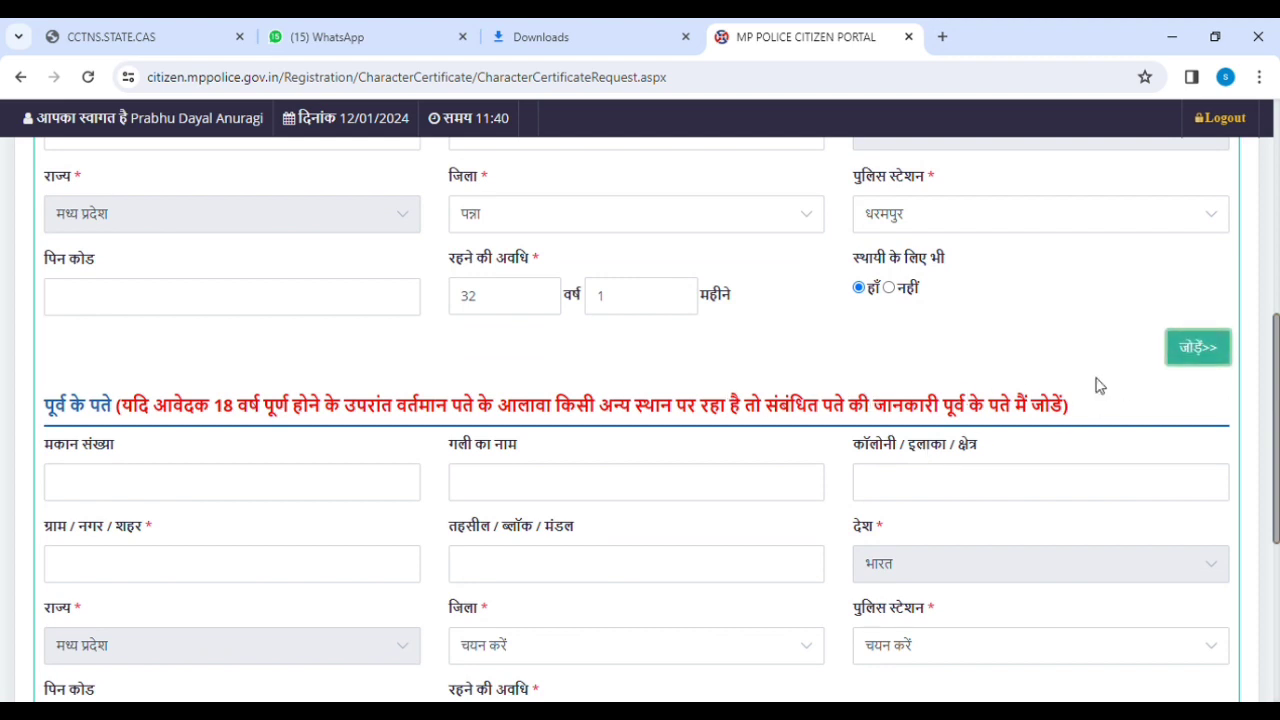
click(1172, 357)
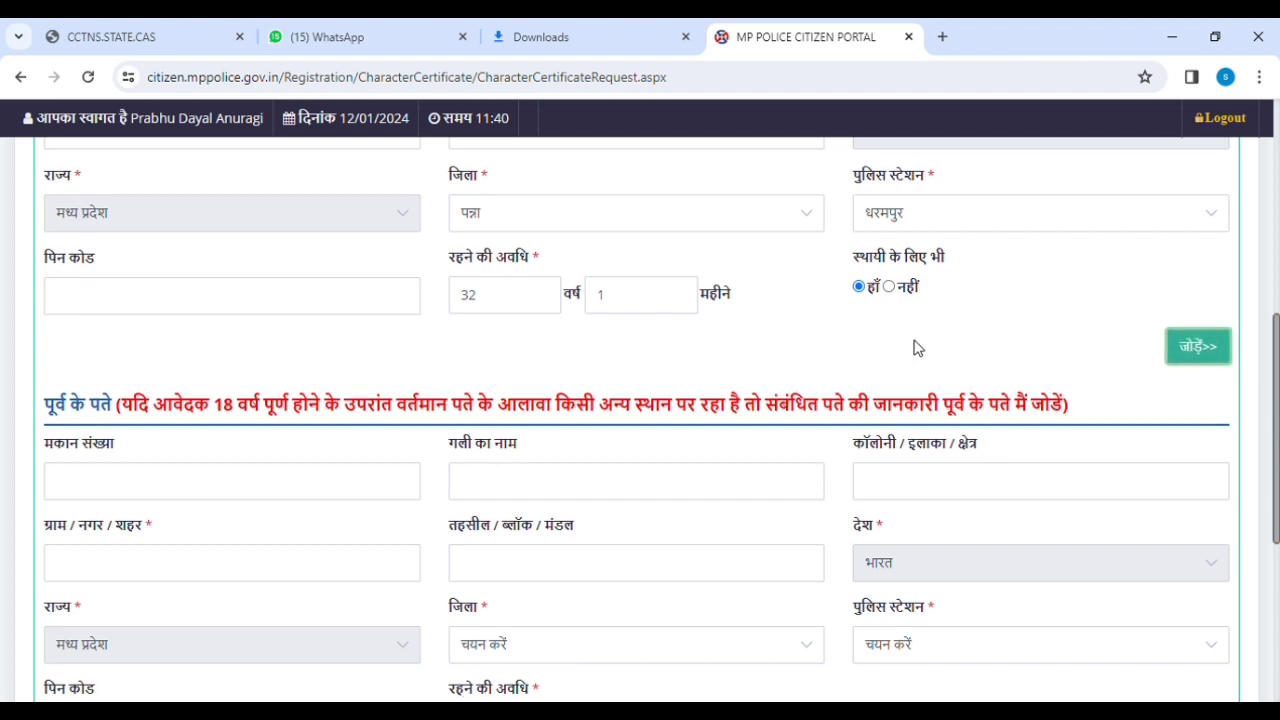
scroll(866, 372, down, 2)
click(1198, 531)
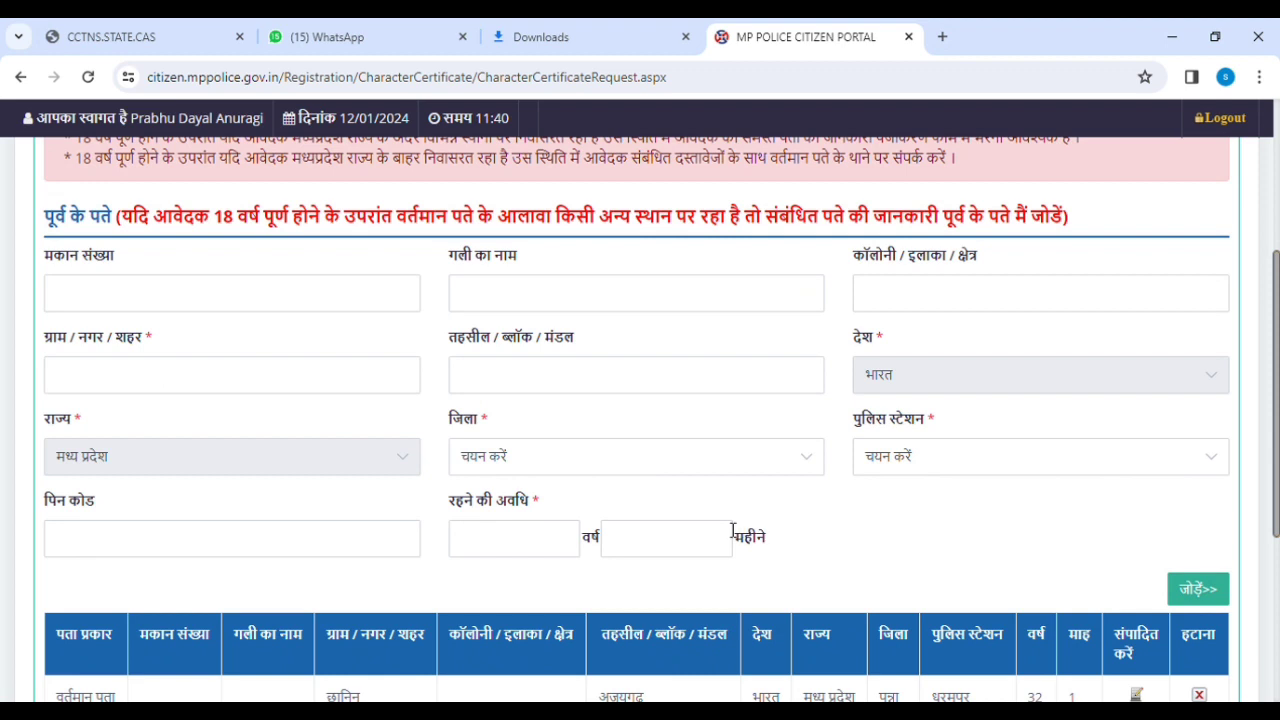
scroll(600, 520, down, 3)
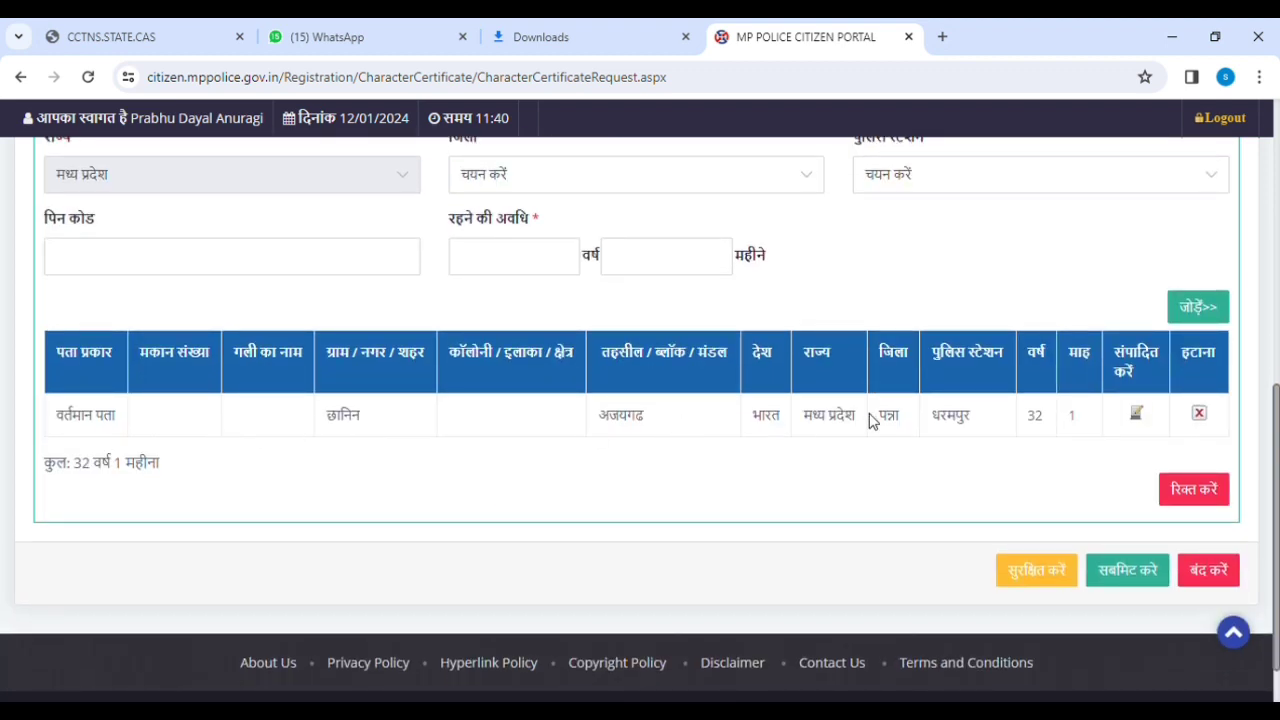
scroll(474, 456, up, 5)
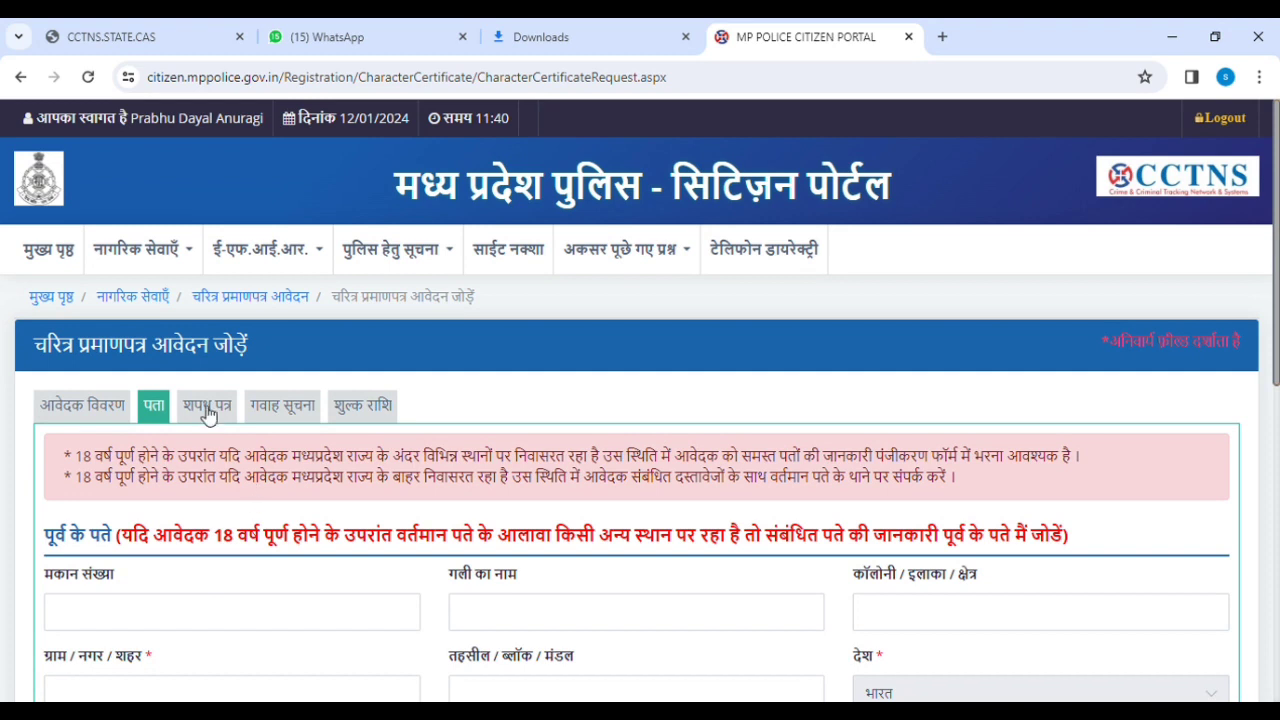
Tick the शपथ पत्र declaration that all information is correct and open the ID document upload window.
click(207, 408)
scroll(386, 471, down, 1)
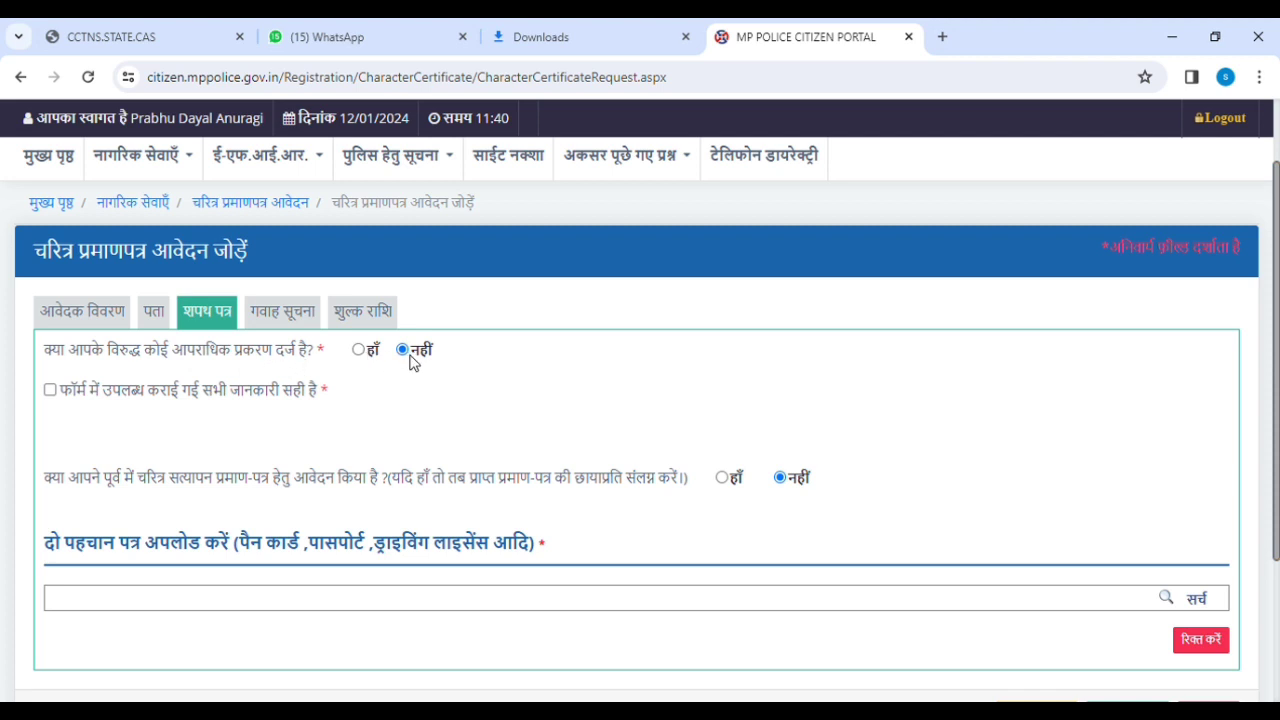
click(51, 391)
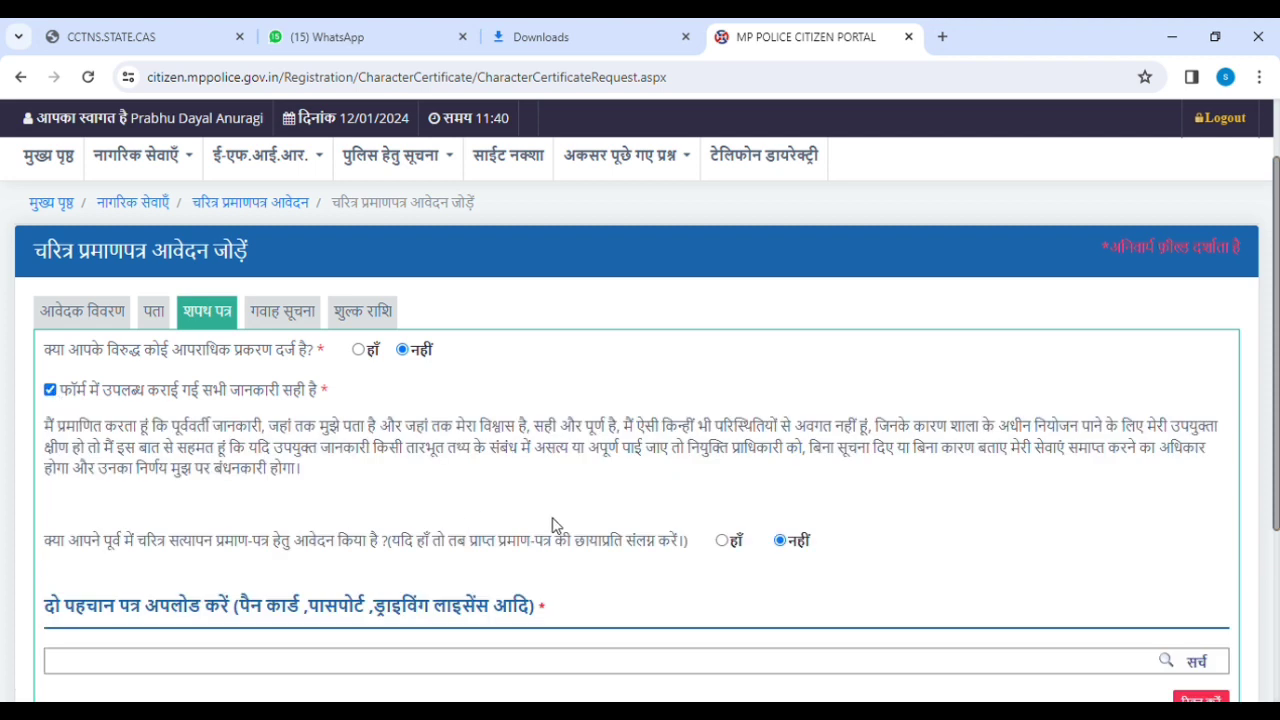
scroll(550, 524, down, 2)
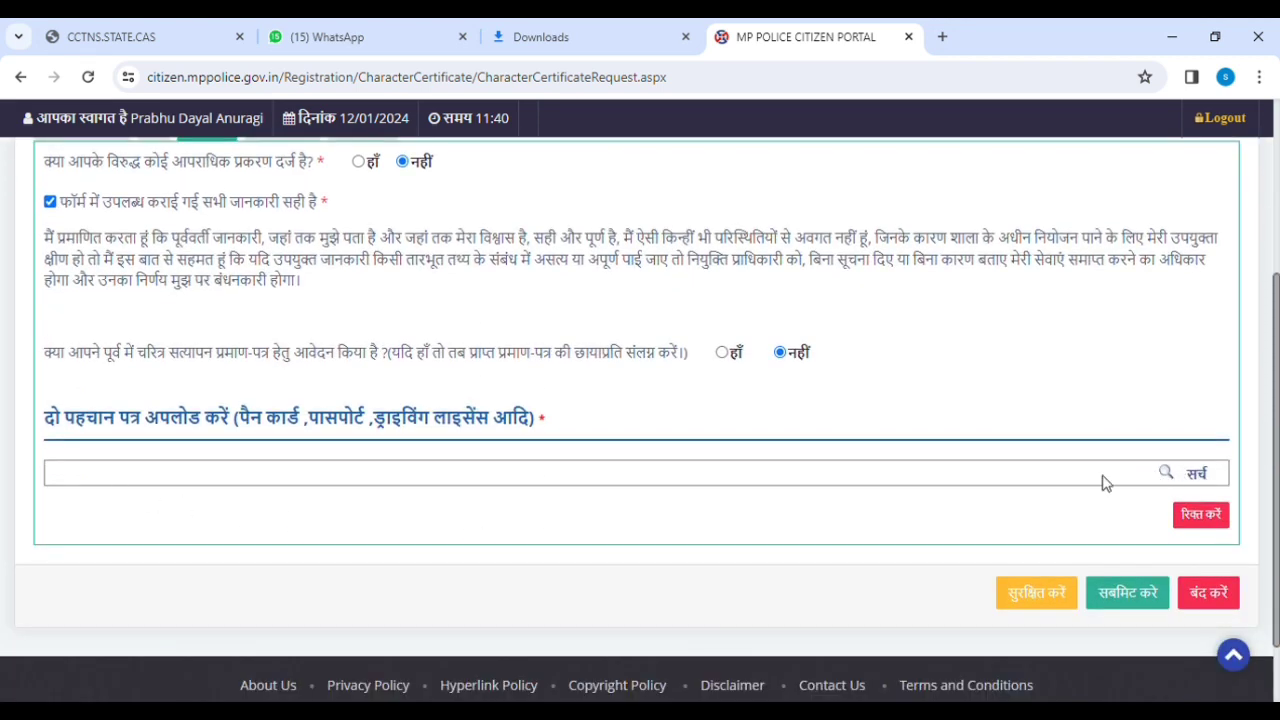
click(1177, 474)
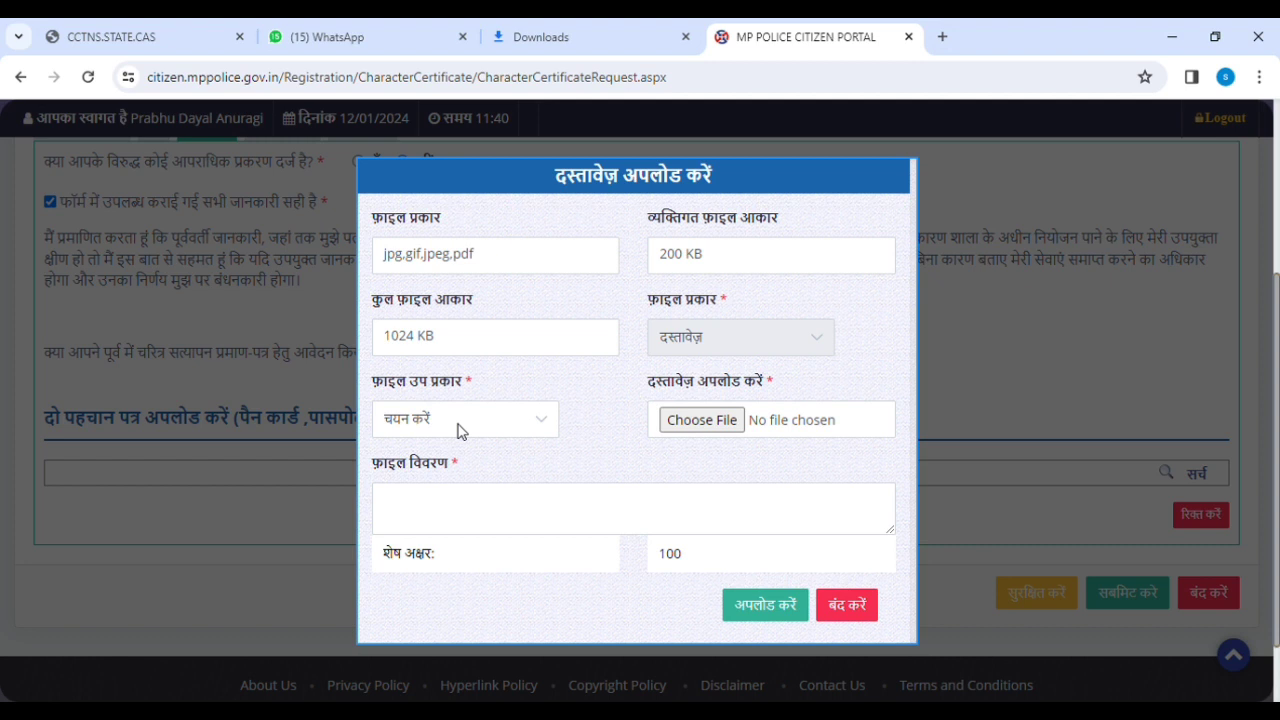
Upload the निवास प्रमाण file described as 'आवेदक का निवासीप्रमाण पत्र'.
click(458, 428)
click(470, 472)
click(724, 434)
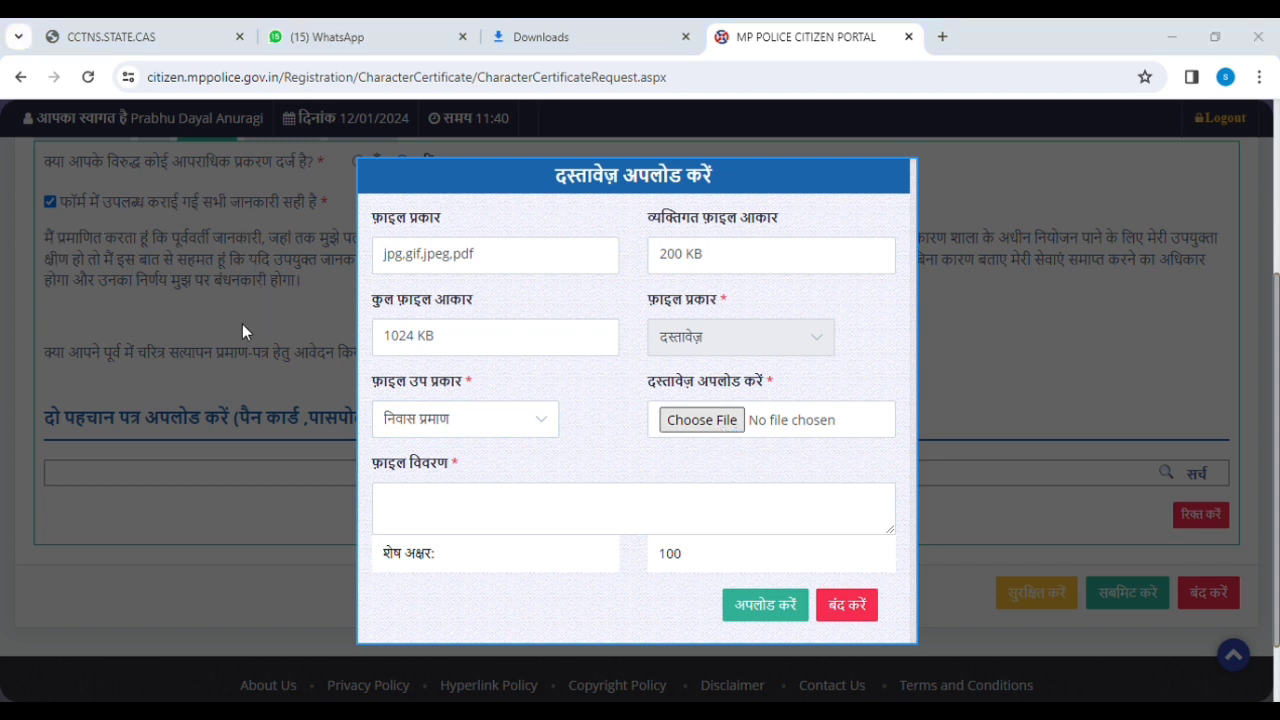
double_click(494, 444)
click(517, 504)
text(आवेदक का)
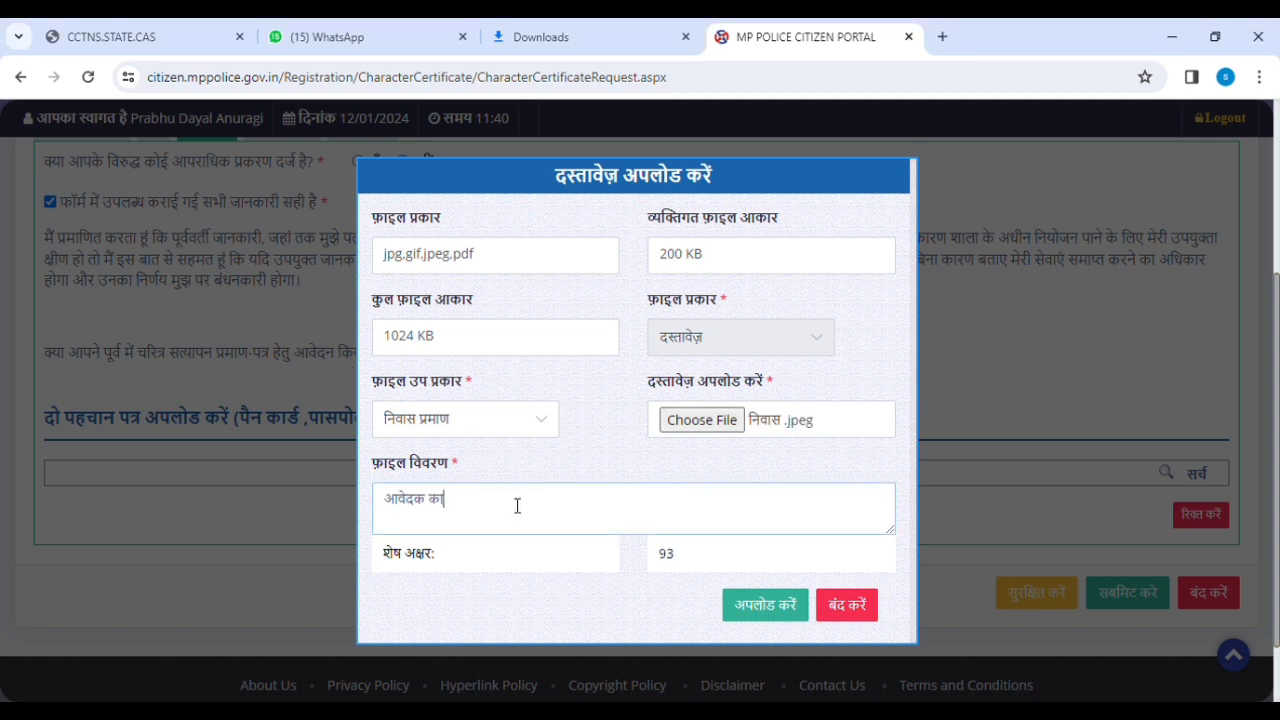
text( निवासीप्रमाण पत्र)
click(739, 604)
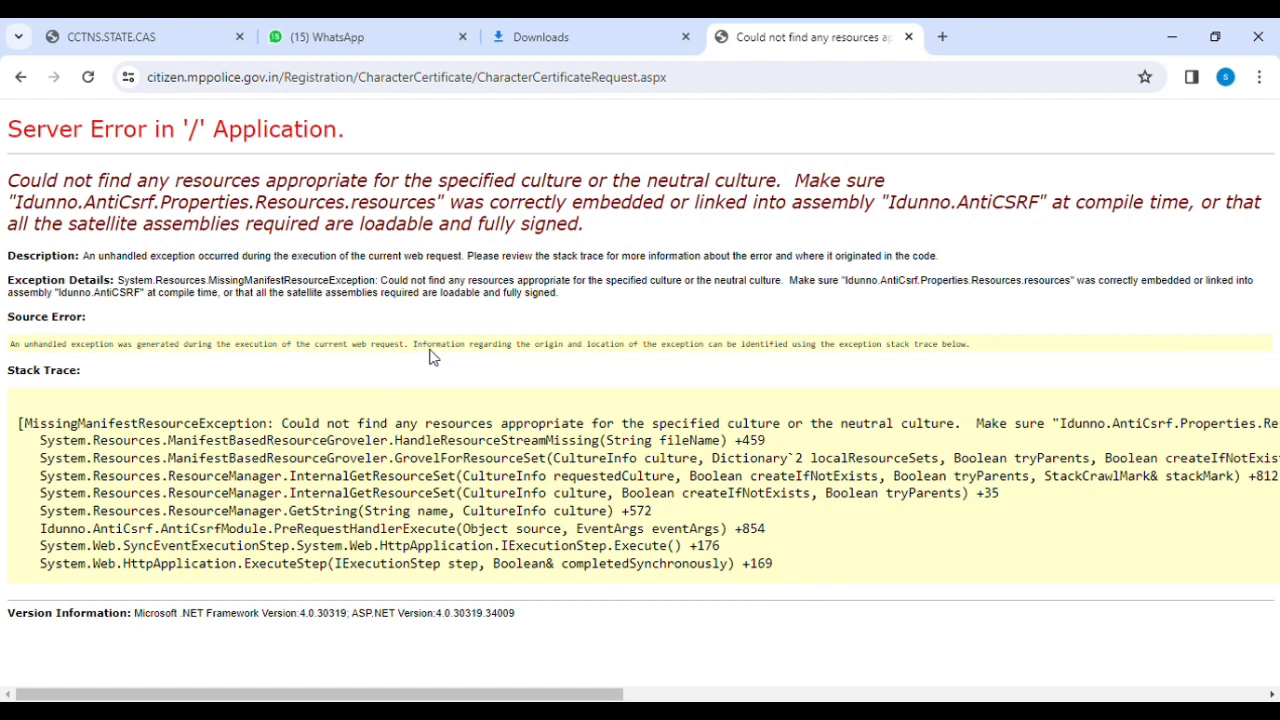
Reload the page after the server error and confirm resending the form data.
click(88, 80)
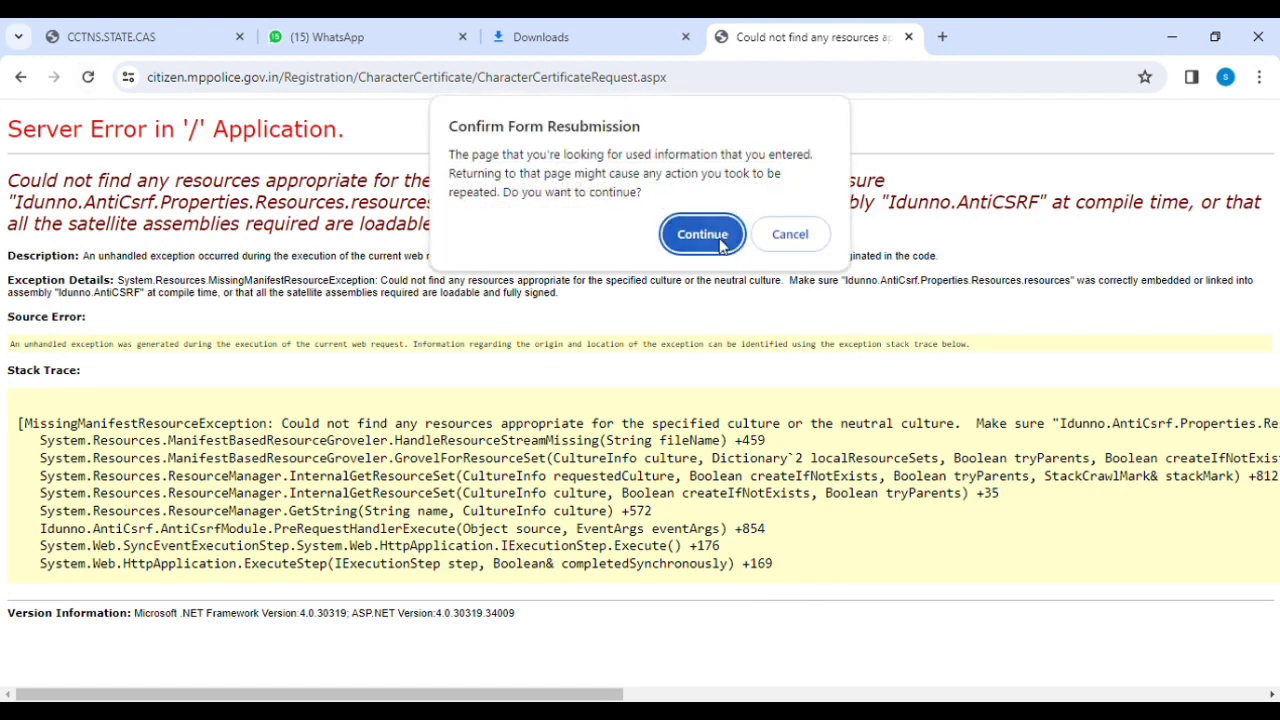
click(719, 238)
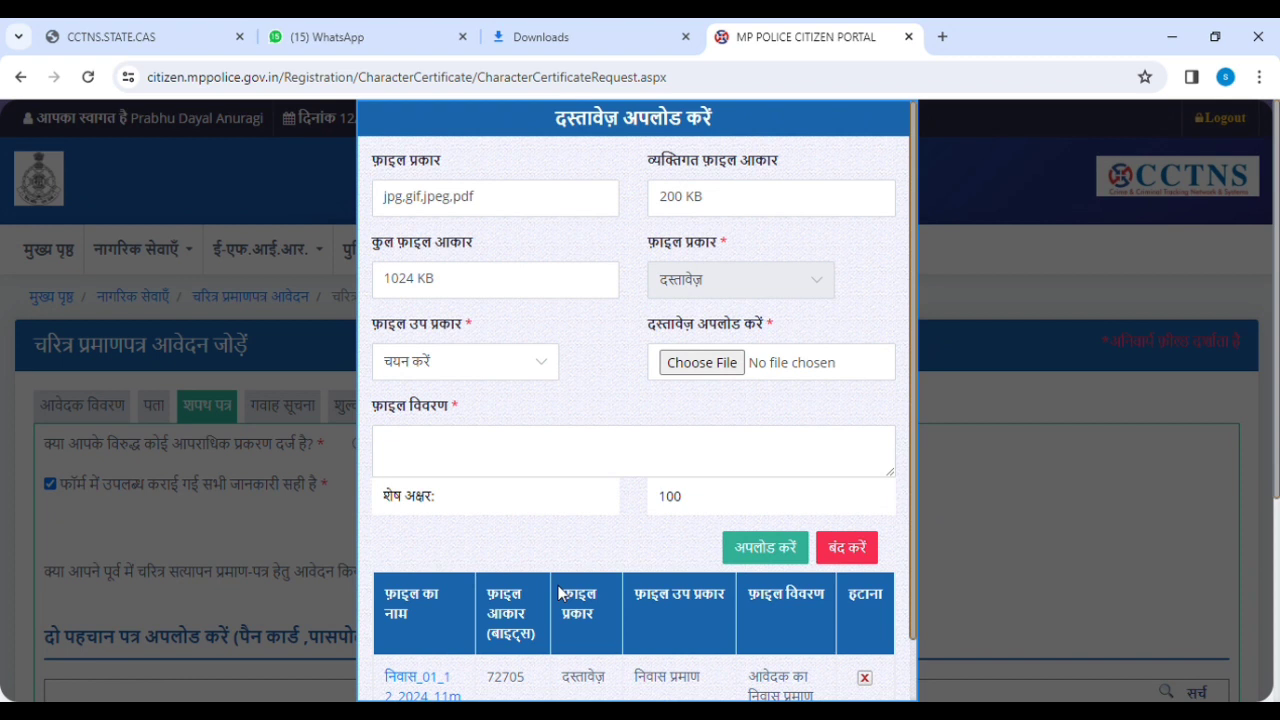
scroll(755, 500, down, 1)
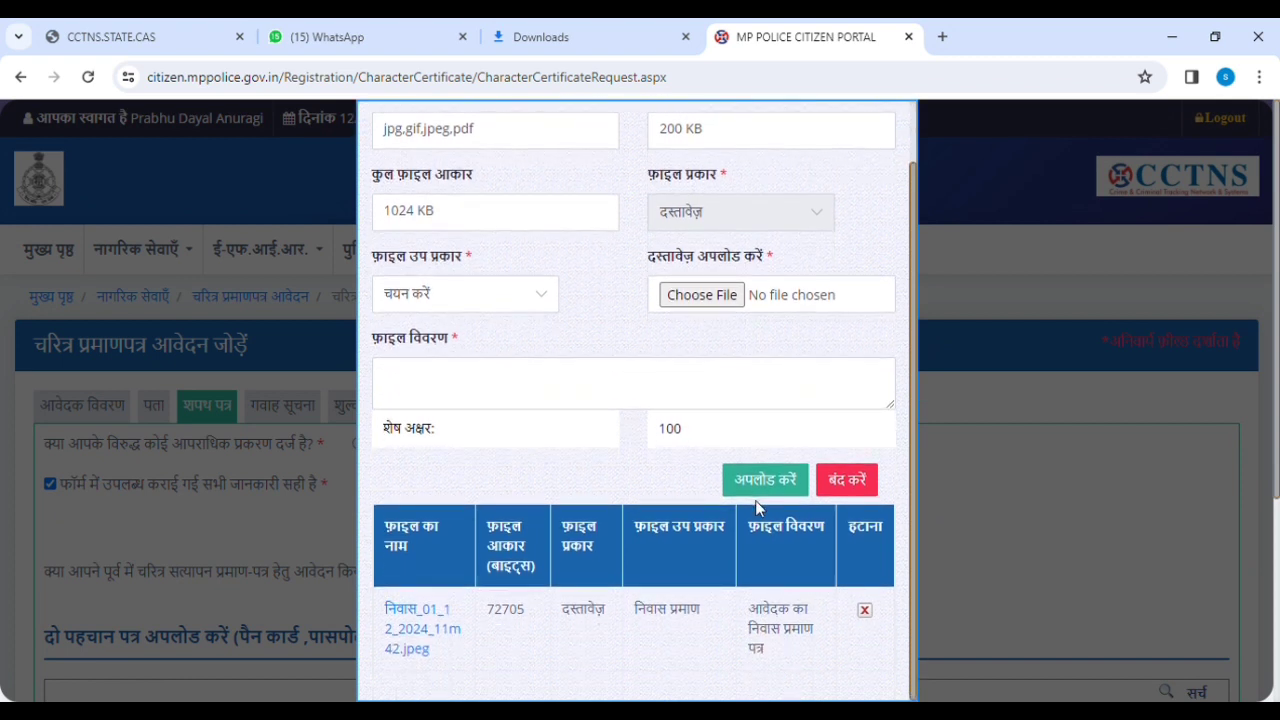
scroll(700, 500, down, 1)
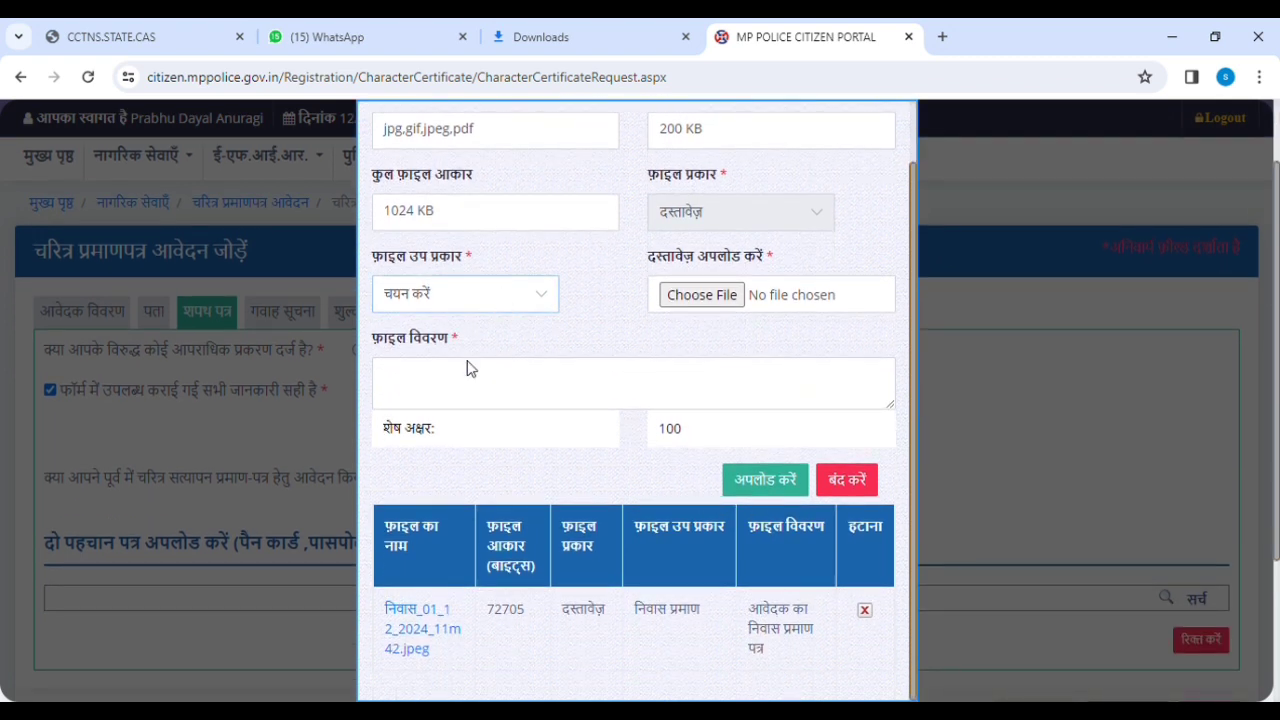
Upload the 10वीं या 12वीं अंक सूची file described as the applicant's 10th marksheet.
click(445, 507)
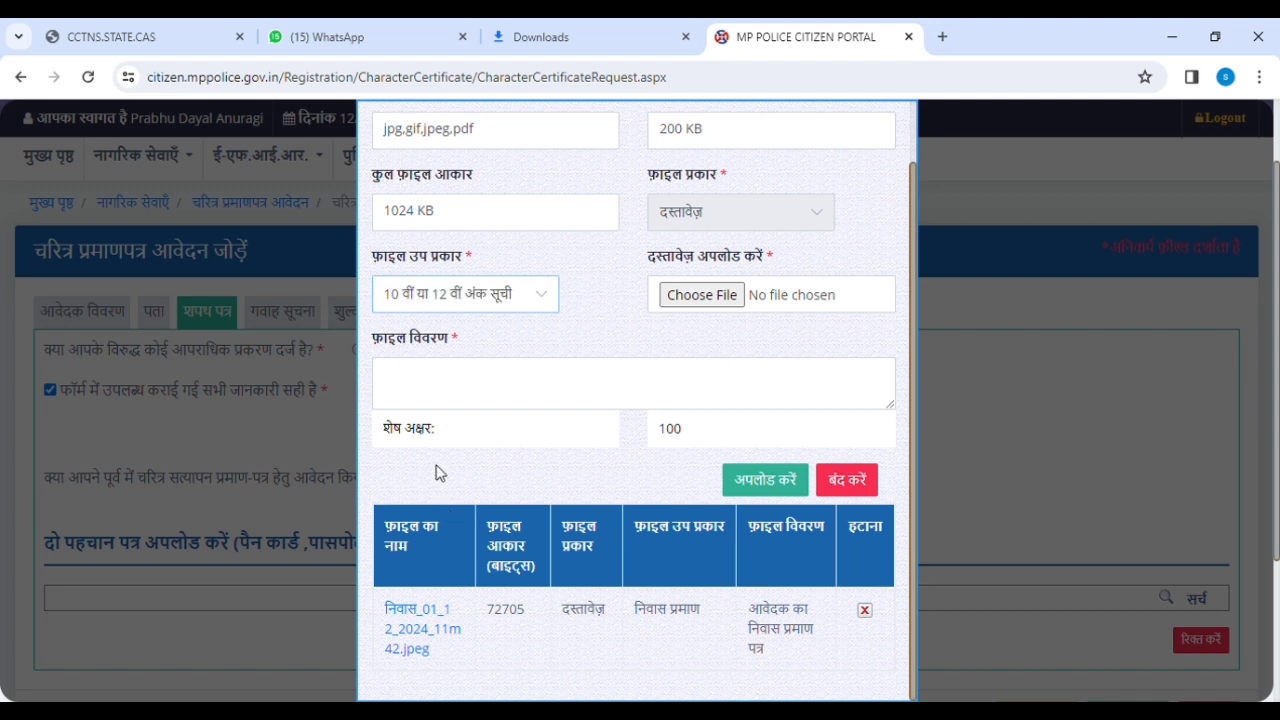
click(714, 298)
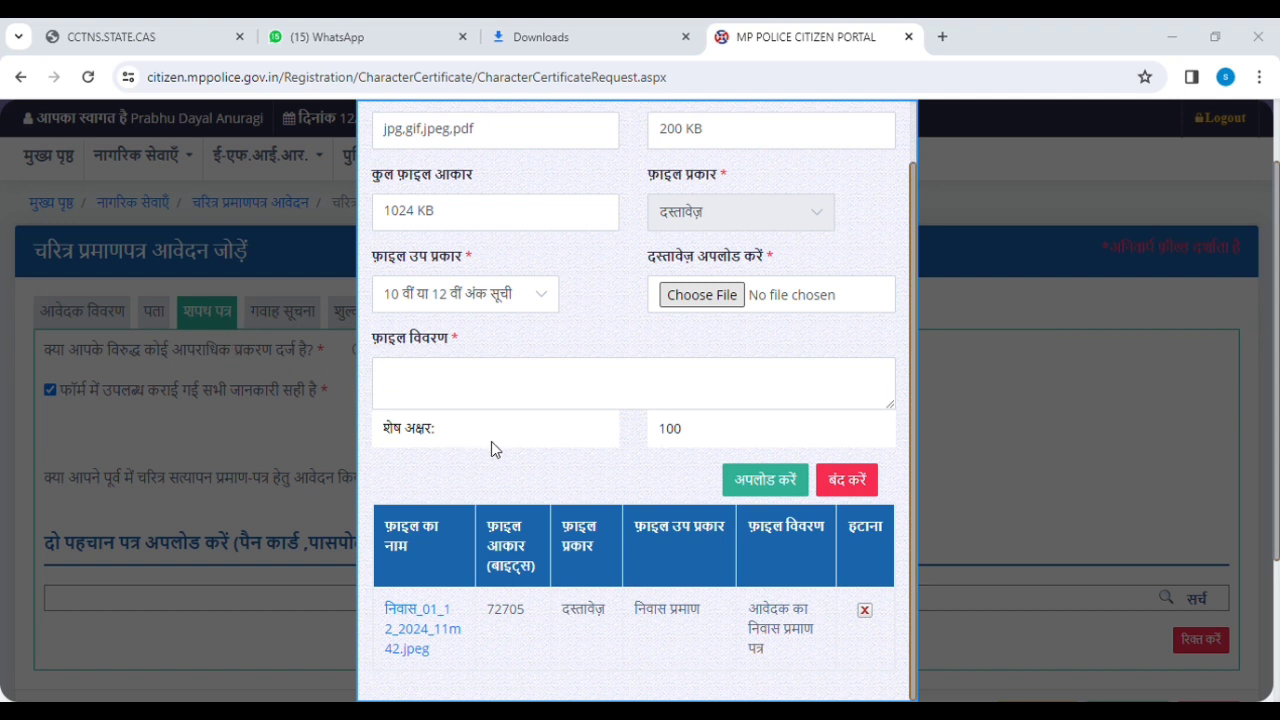
click(605, 403)
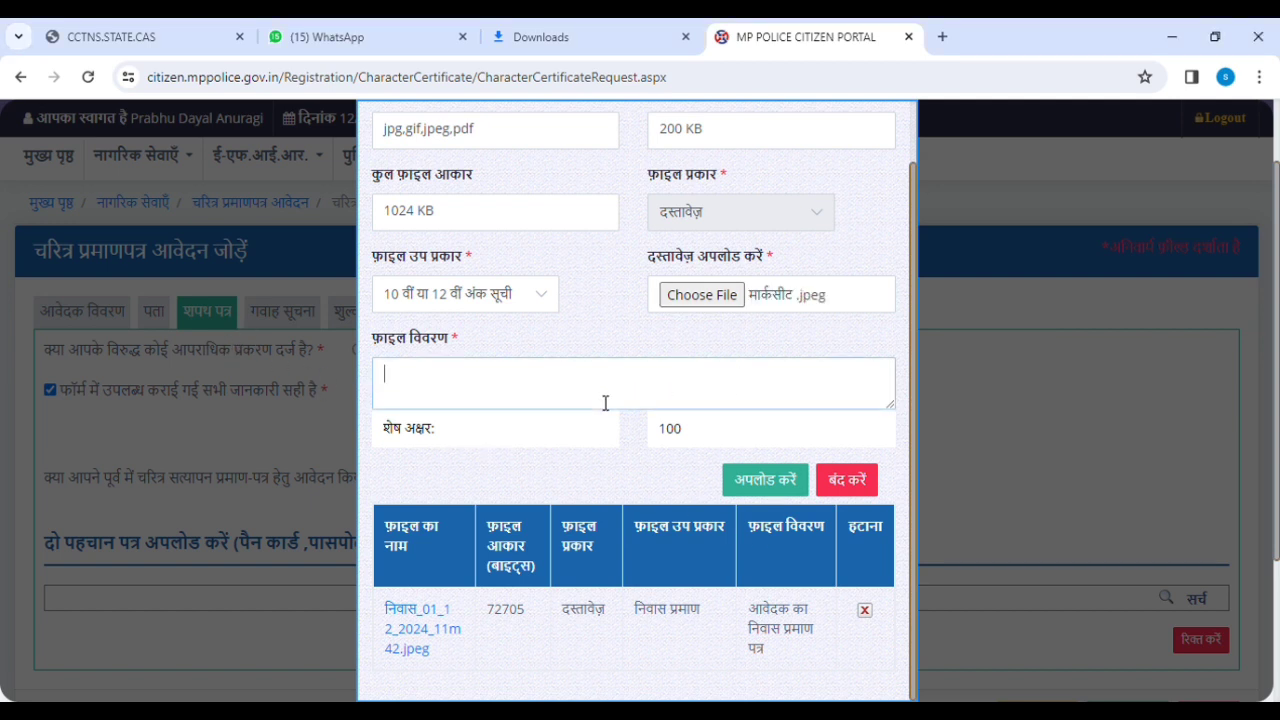
text(आवेग)
key(BackSpace)
text(द क)
text(क के)
text( व)
key(BackSpace)
text(की 10 वी की)
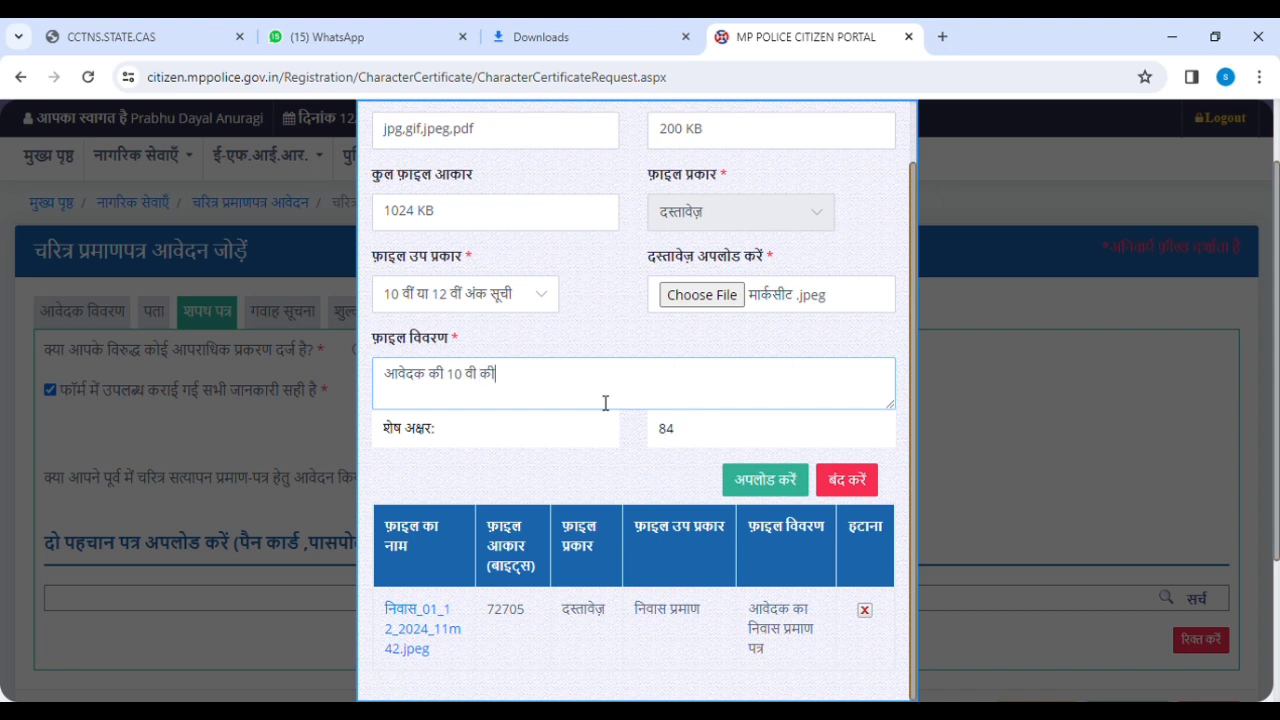
text(मार्कसीट)
click(764, 484)
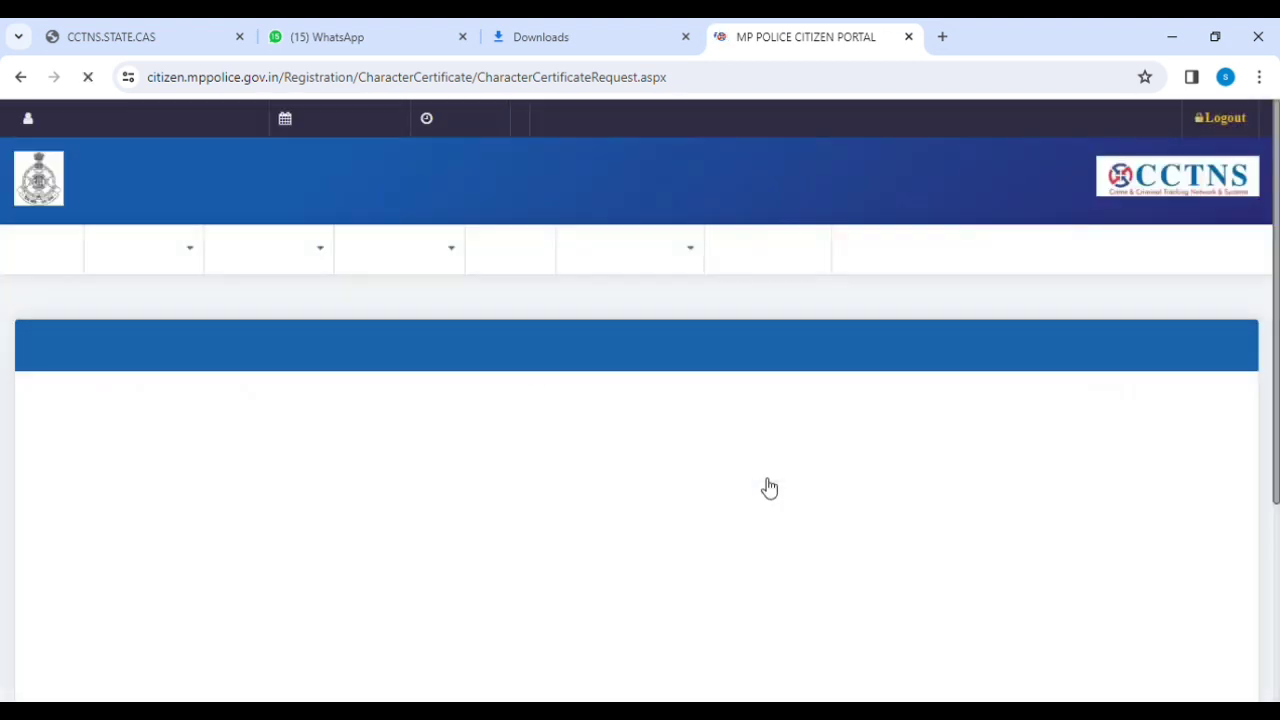
Close the document upload window and check both ID files in the affidavit section.
scroll(660, 558, down, 3)
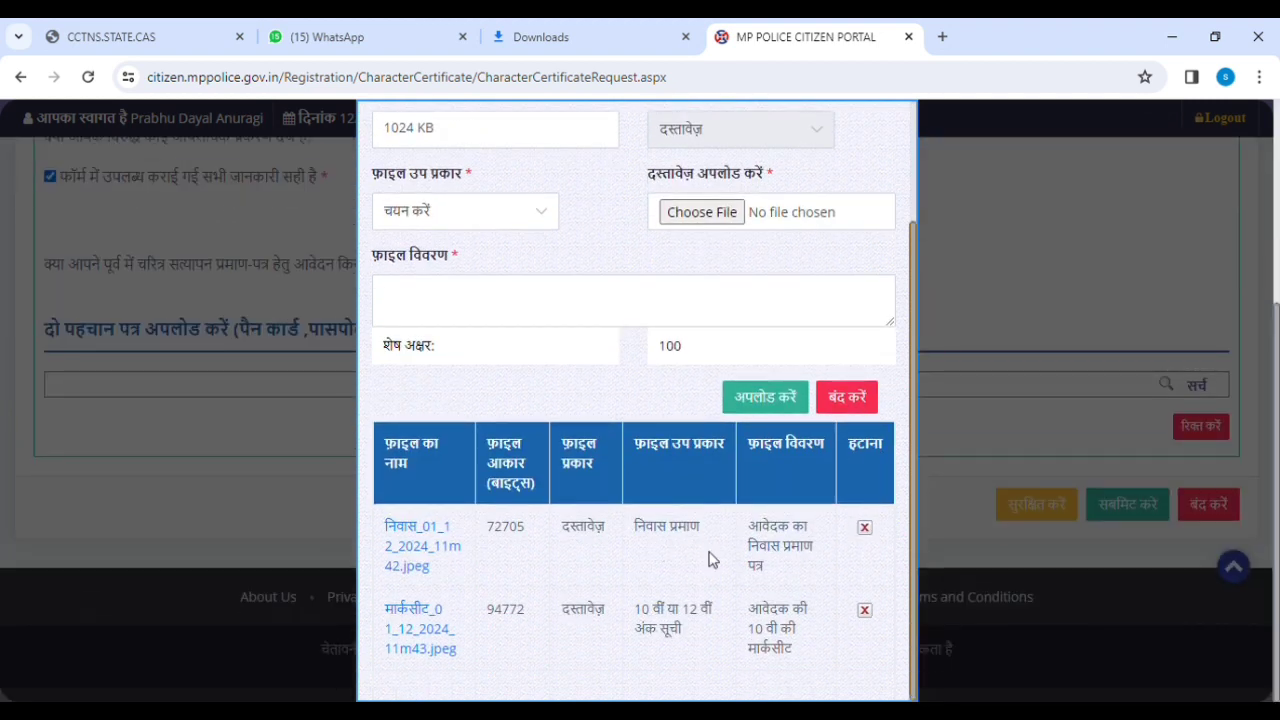
click(862, 400)
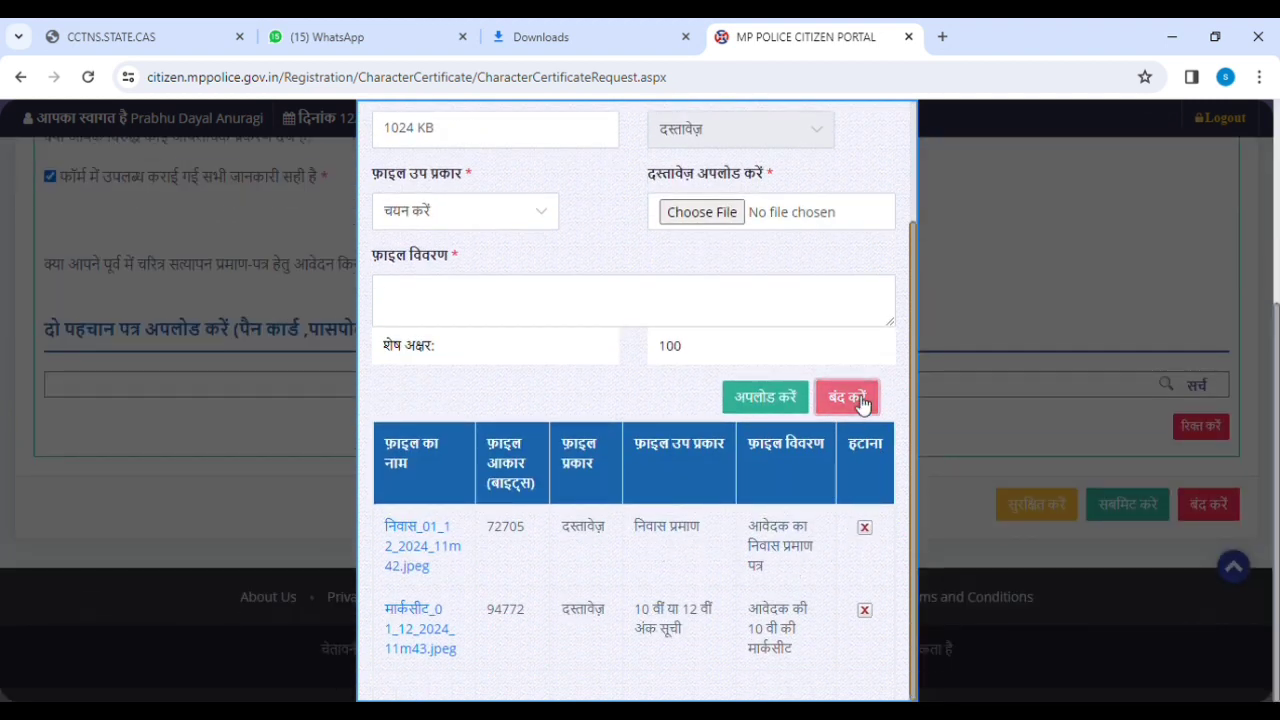
scroll(180, 531, down, 1)
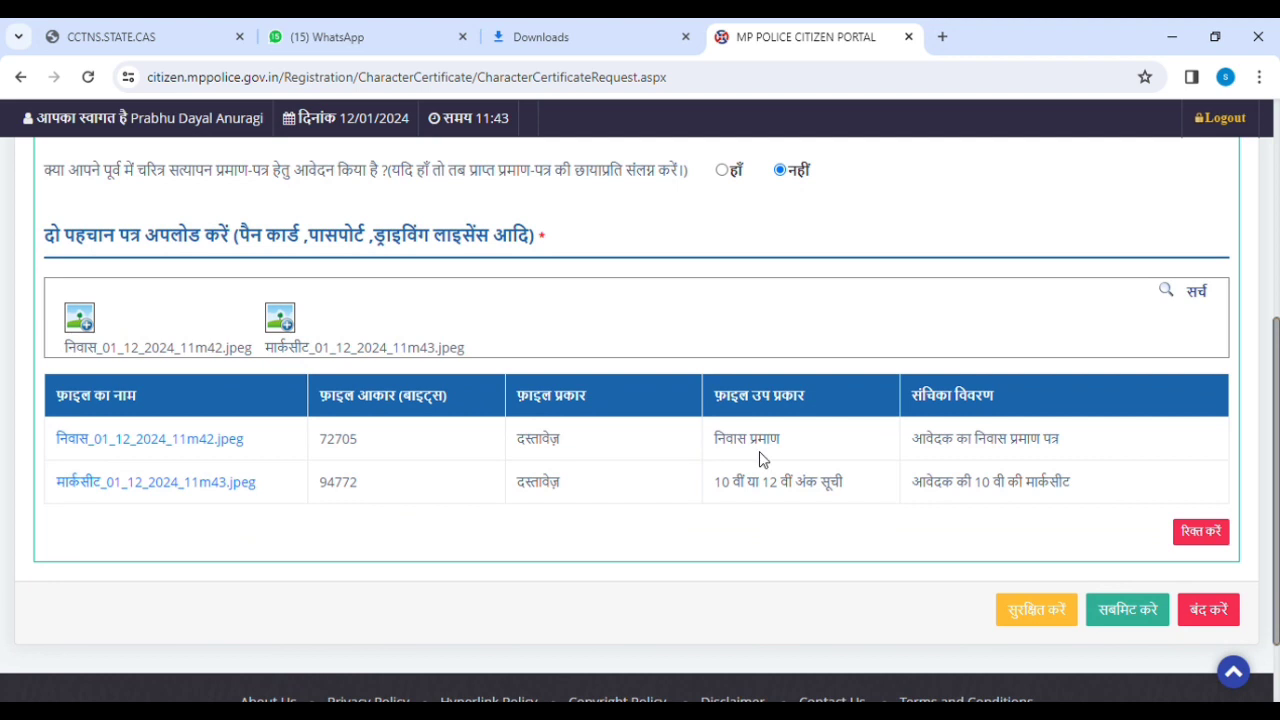
scroll(585, 463, up, 3)
scroll(585, 463, up, 1)
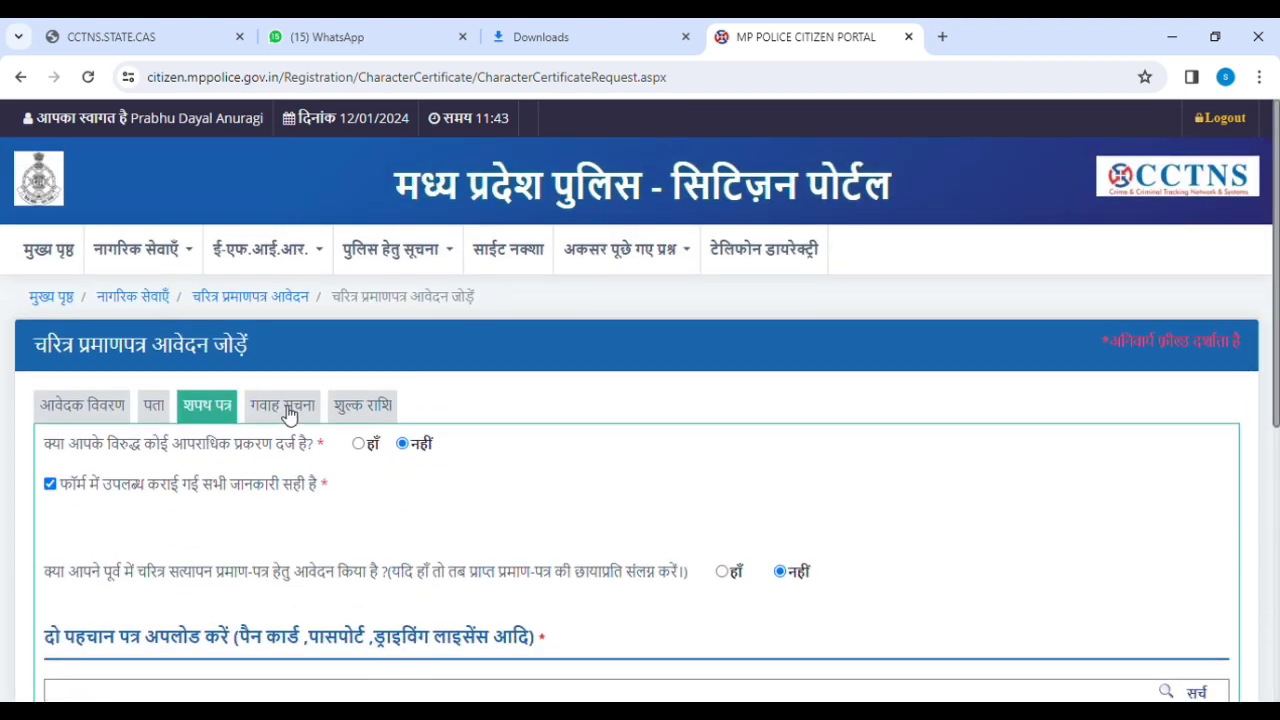
Open the गवाह सूचना section and enter witness 1's village रिछाहीं and tehsil अजयगढ़.
click(288, 414)
scroll(674, 477, down, 2)
click(132, 346)
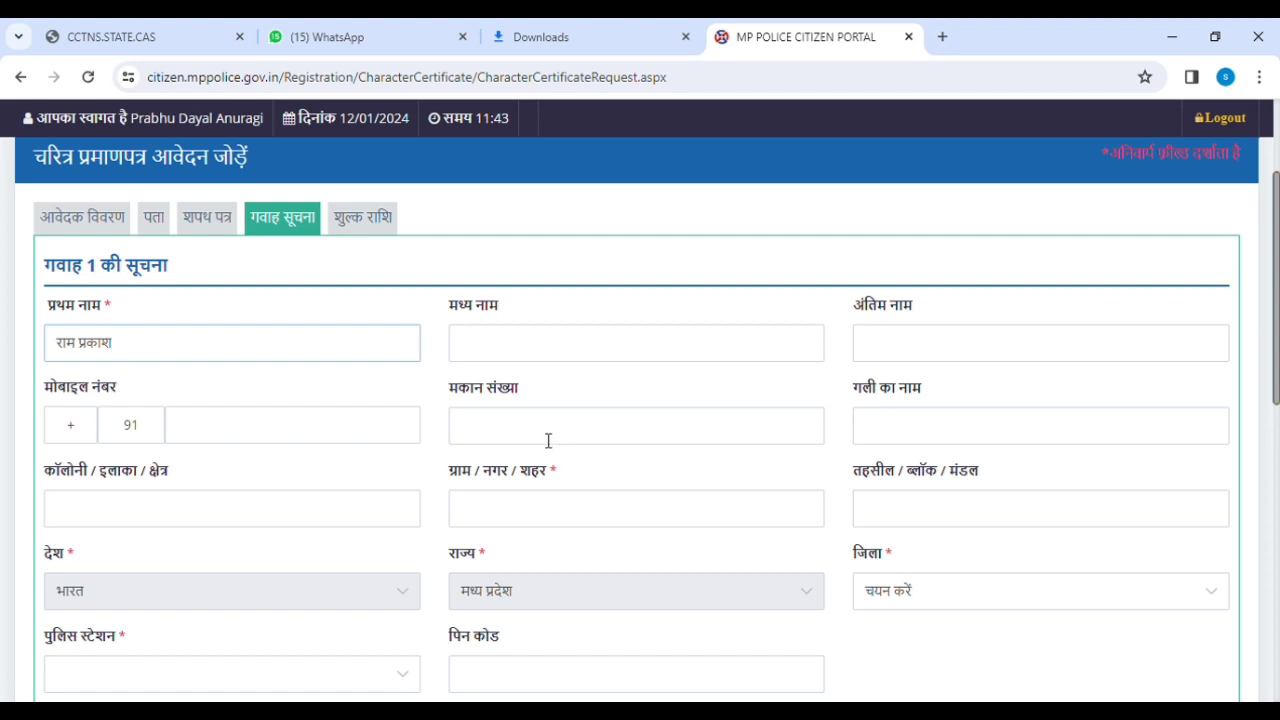
click(519, 509)
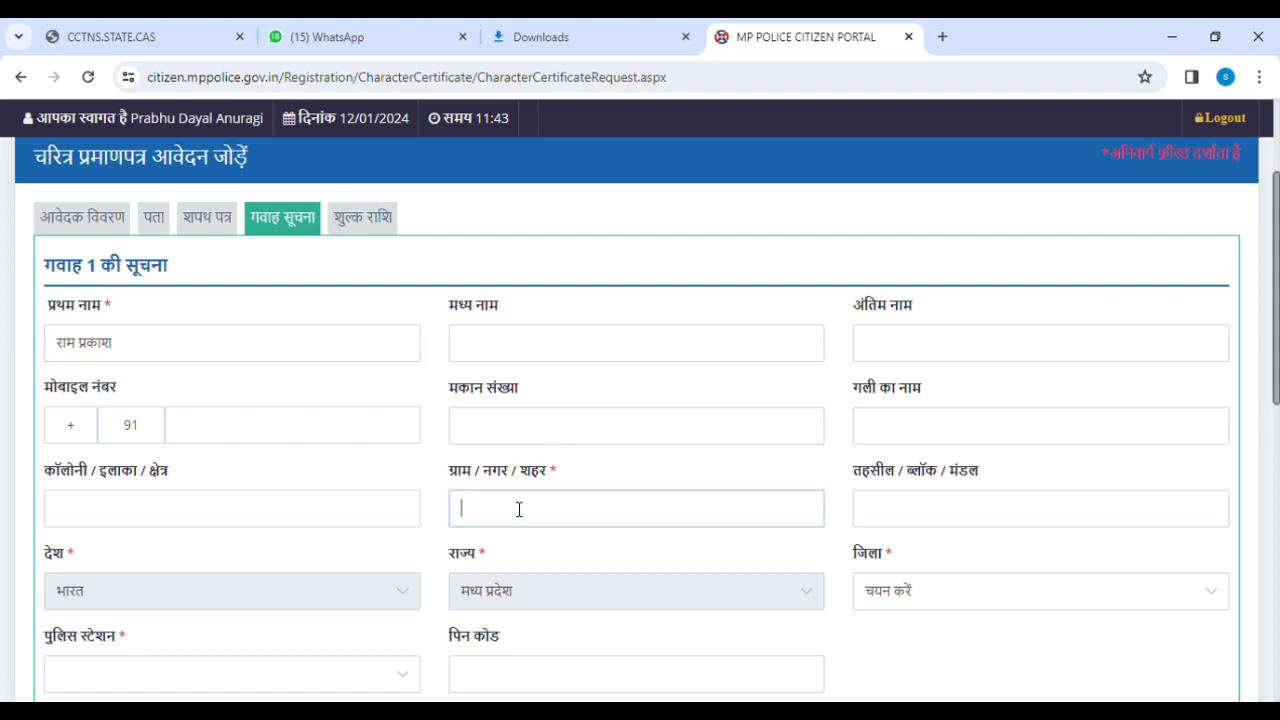
text(रिछाहीं)
click(882, 522)
text(अजयग)
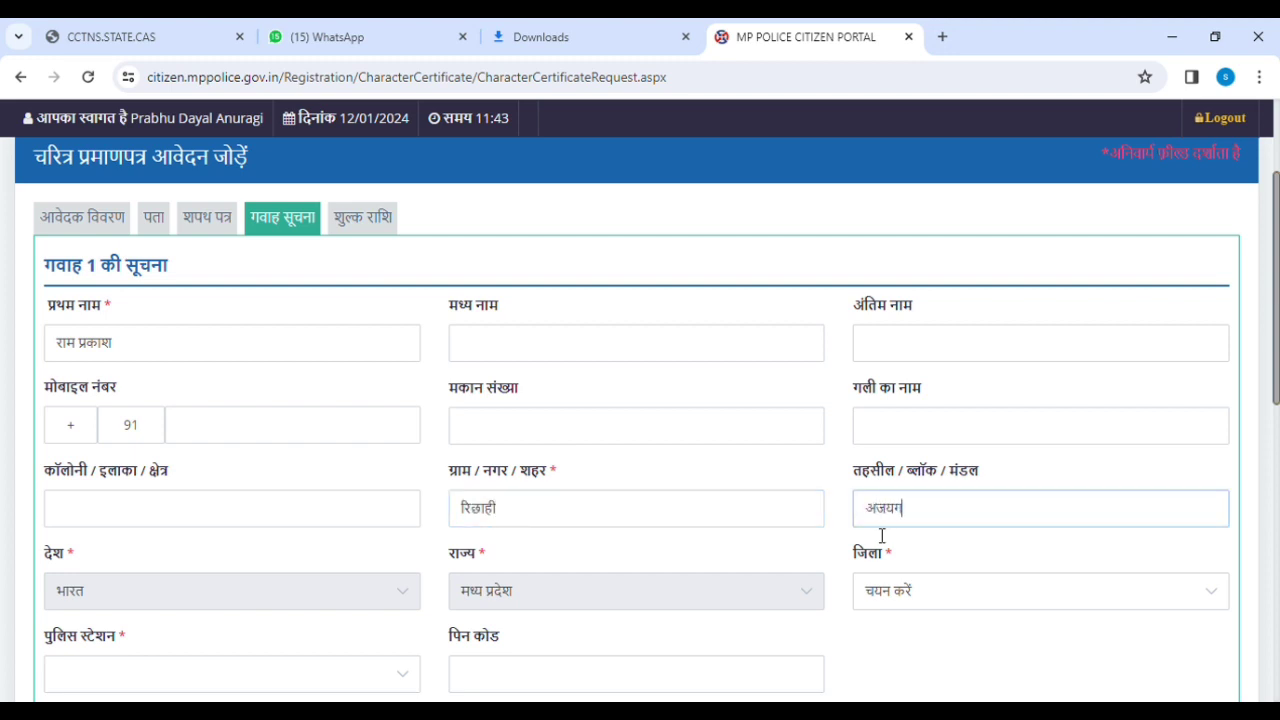
text(ढ़)
Set witness 1's district to पन्ना and begin witness 2's first name.
scroll(910, 530, down, 2)
key(Tab)
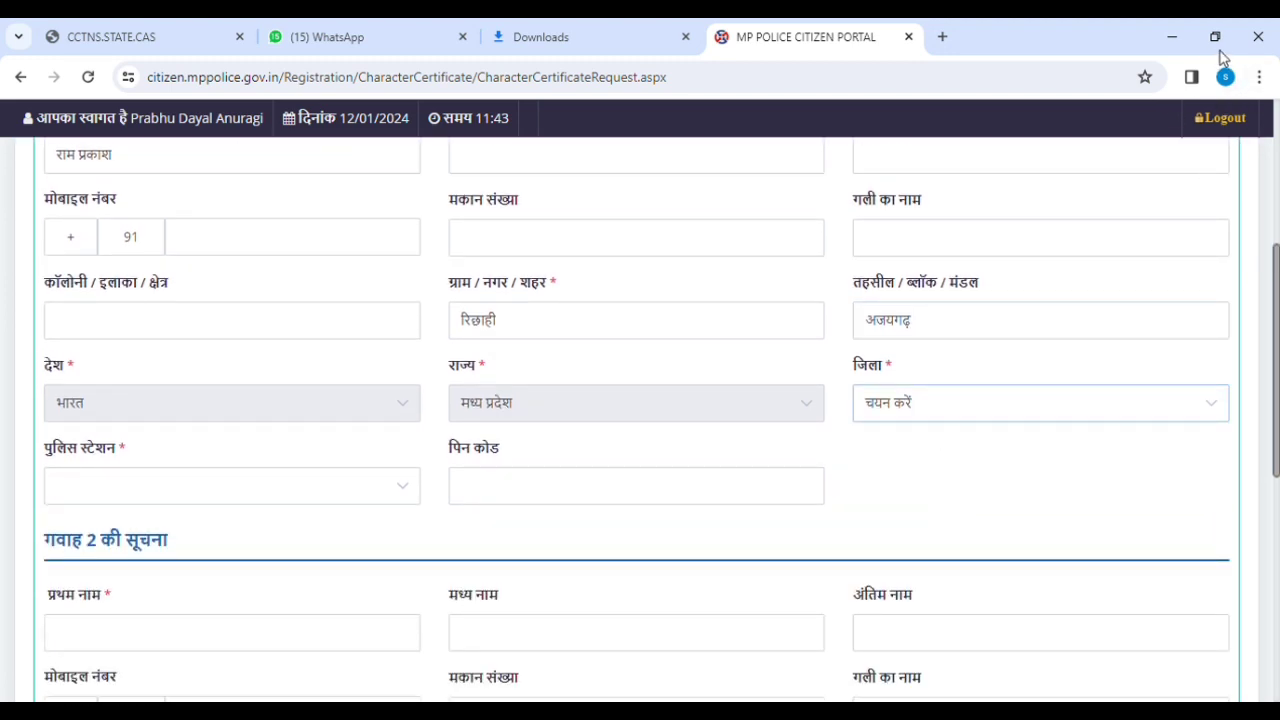
text(पन्ना)
click(114, 484)
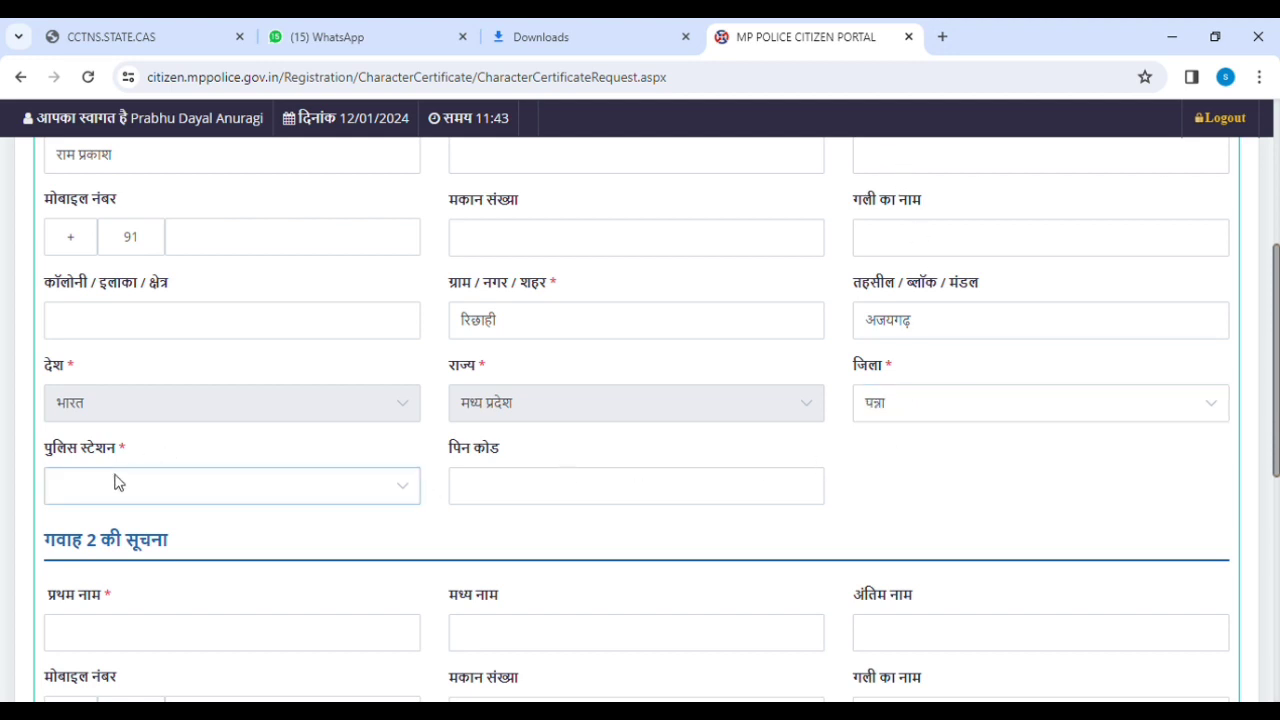
scroll(112, 480, down, 3)
click(112, 366)
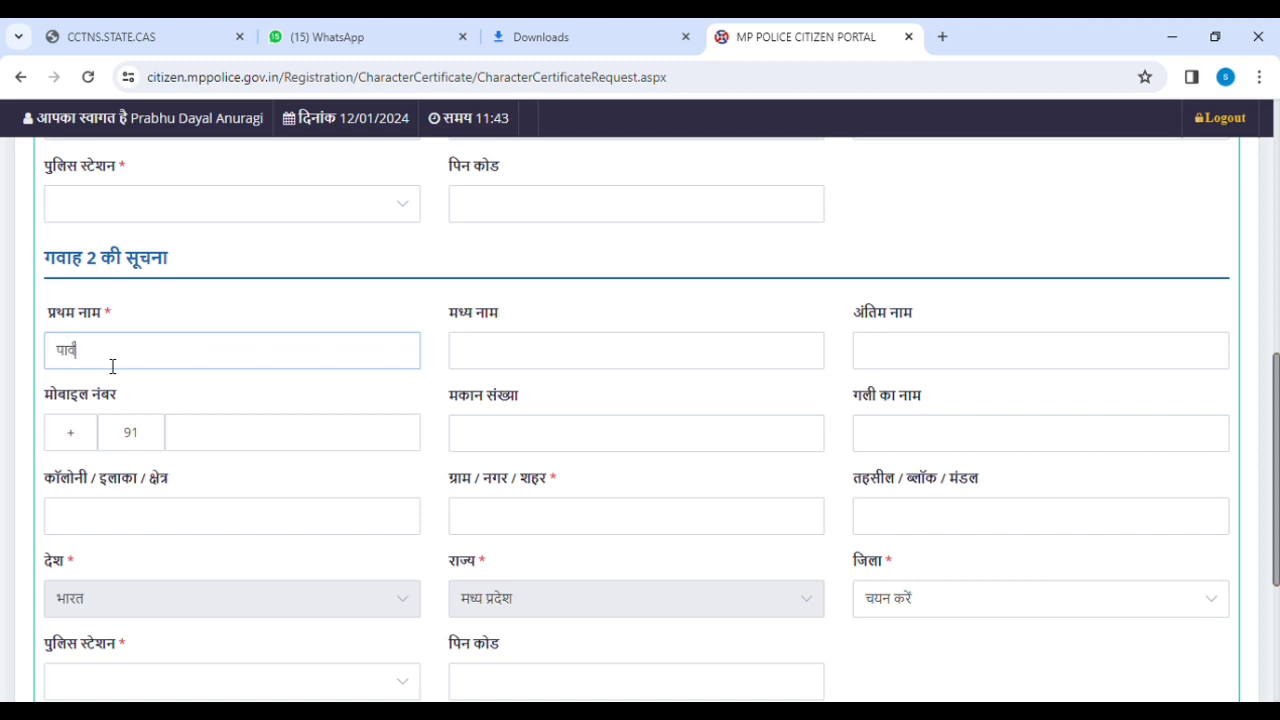
Enter witness 2's mobile number, village छानिन and tehsil अजयगढ़.
click(280, 446)
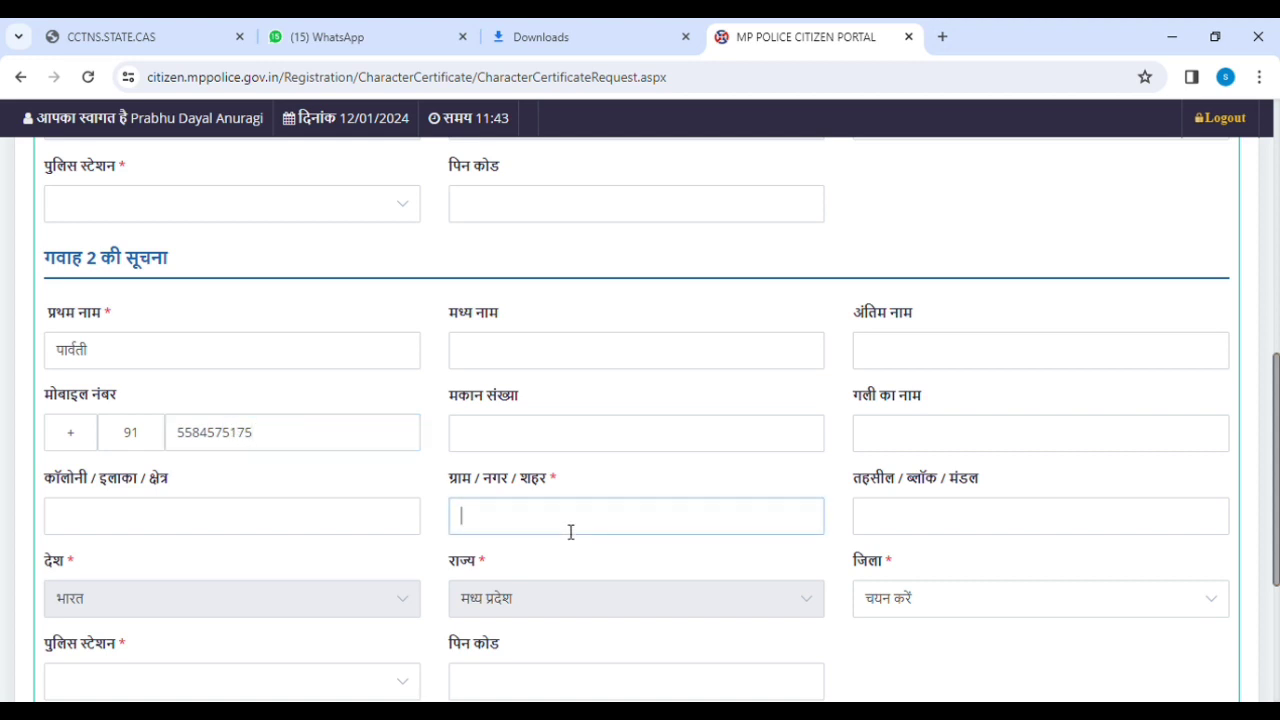
click(570, 532)
text(छानि)
key(Tab)
text(अजयगढ)
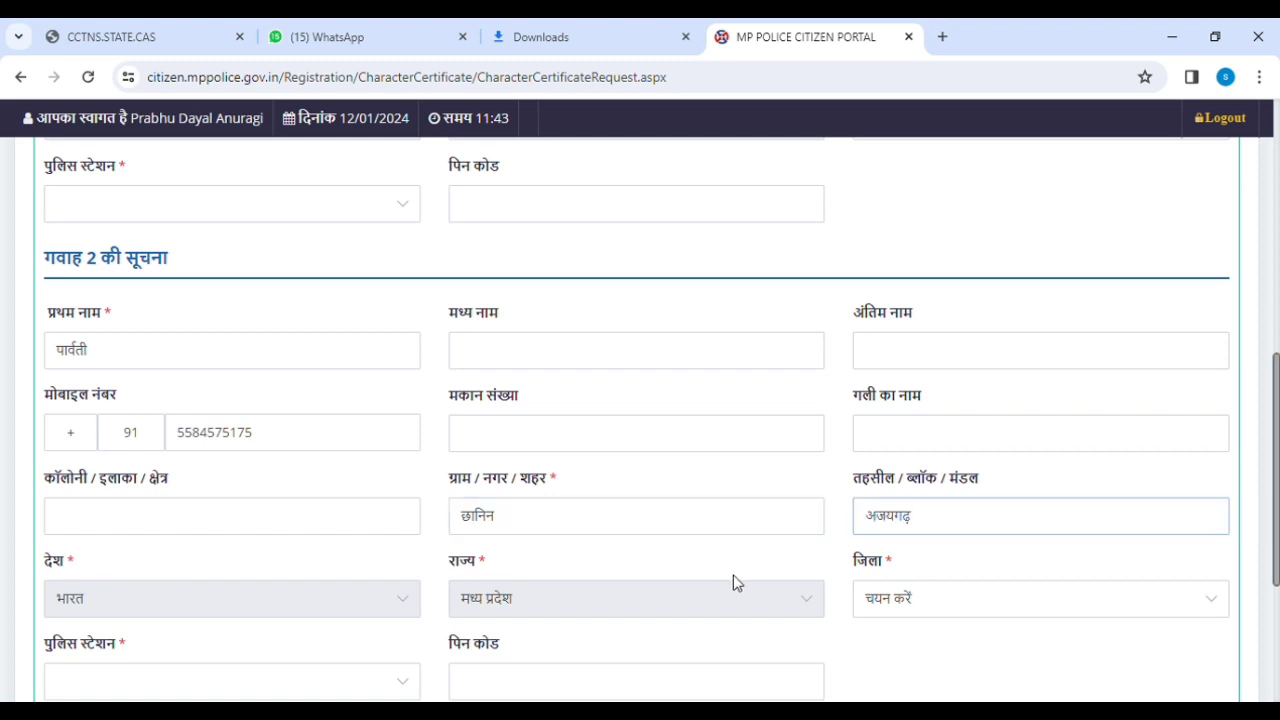
Choose पन्ना as witness 2's district and fill in its police station.
scroll(733, 583, down, 2)
key(Tab)
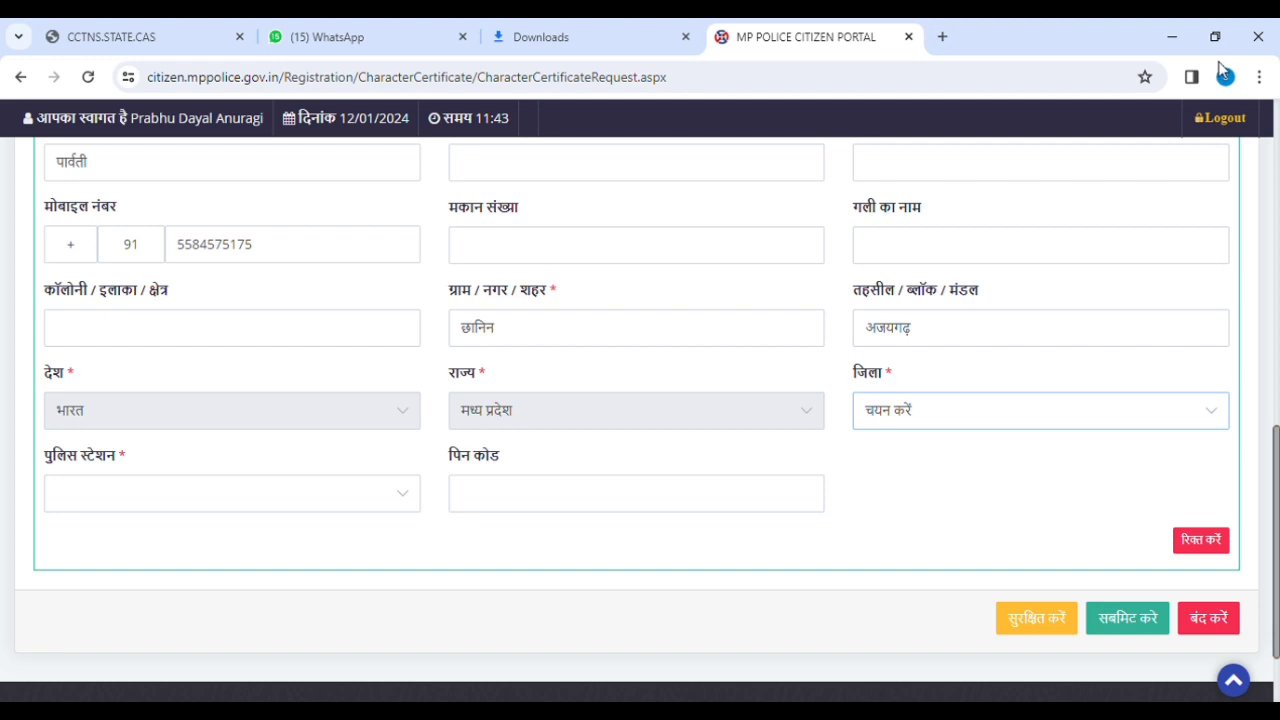
text(पन्ना)
key(Tab)
text(अजयगढ़)
Set witness 1's police station to धरमपुर and review both witnesses' details.
scroll(94, 320, up, 5)
click(176, 484)
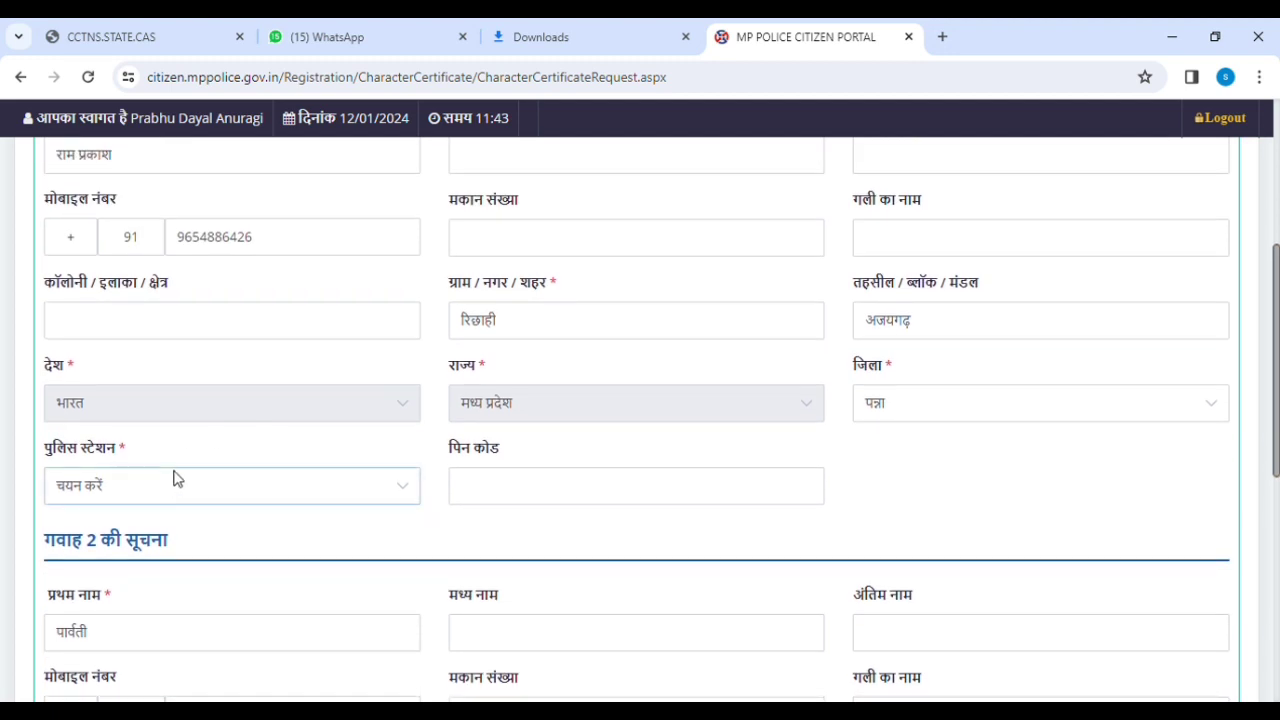
click(128, 314)
scroll(852, 490, down, 3)
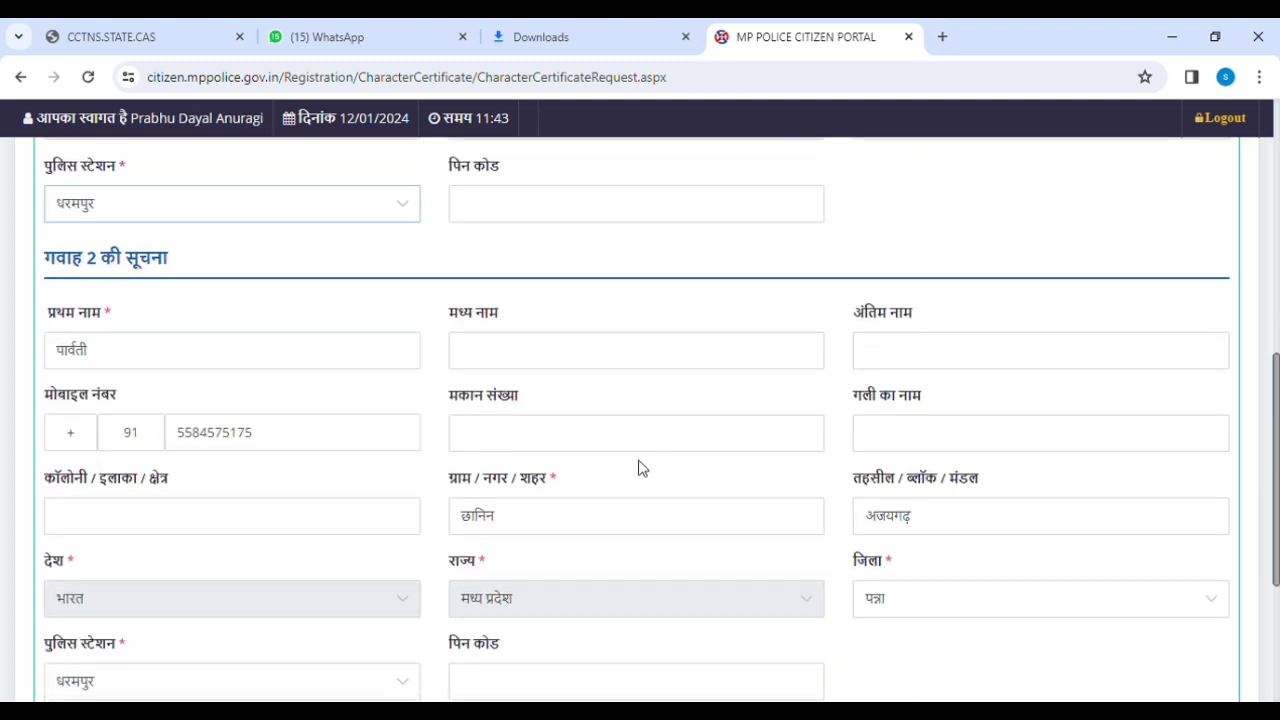
scroll(714, 486, down, 1)
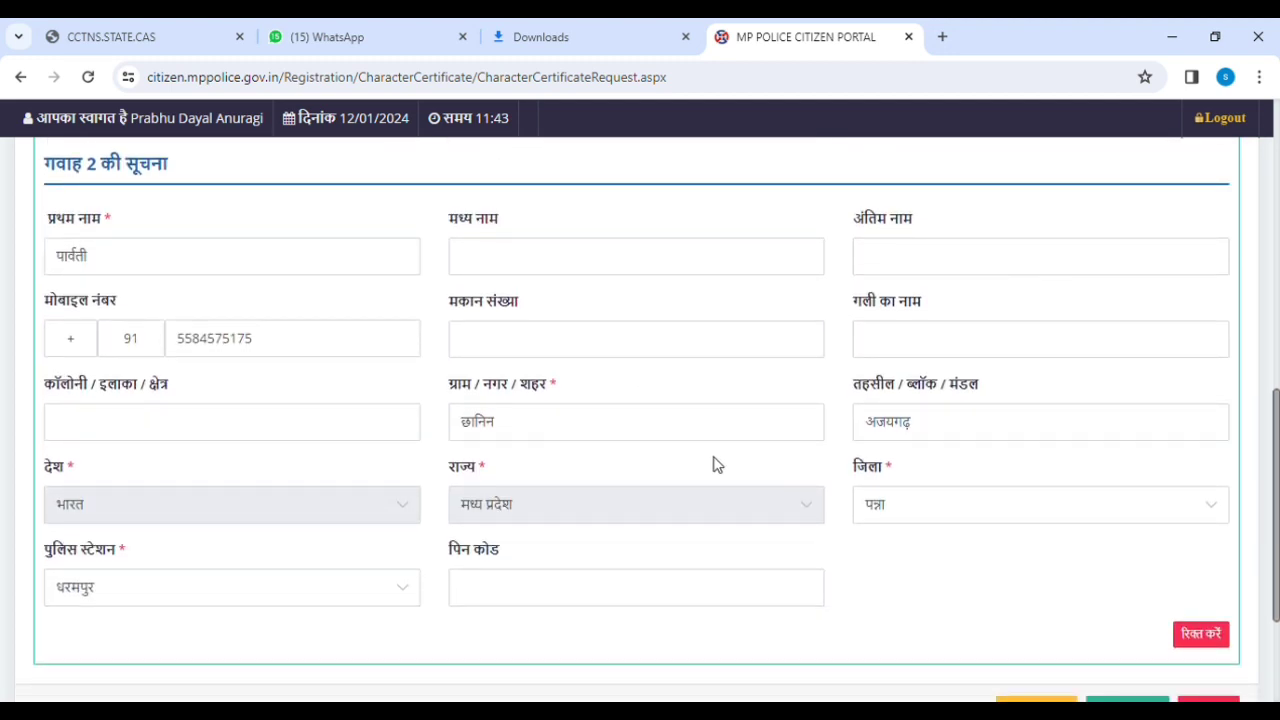
scroll(331, 421, up, 5)
scroll(331, 421, up, 2)
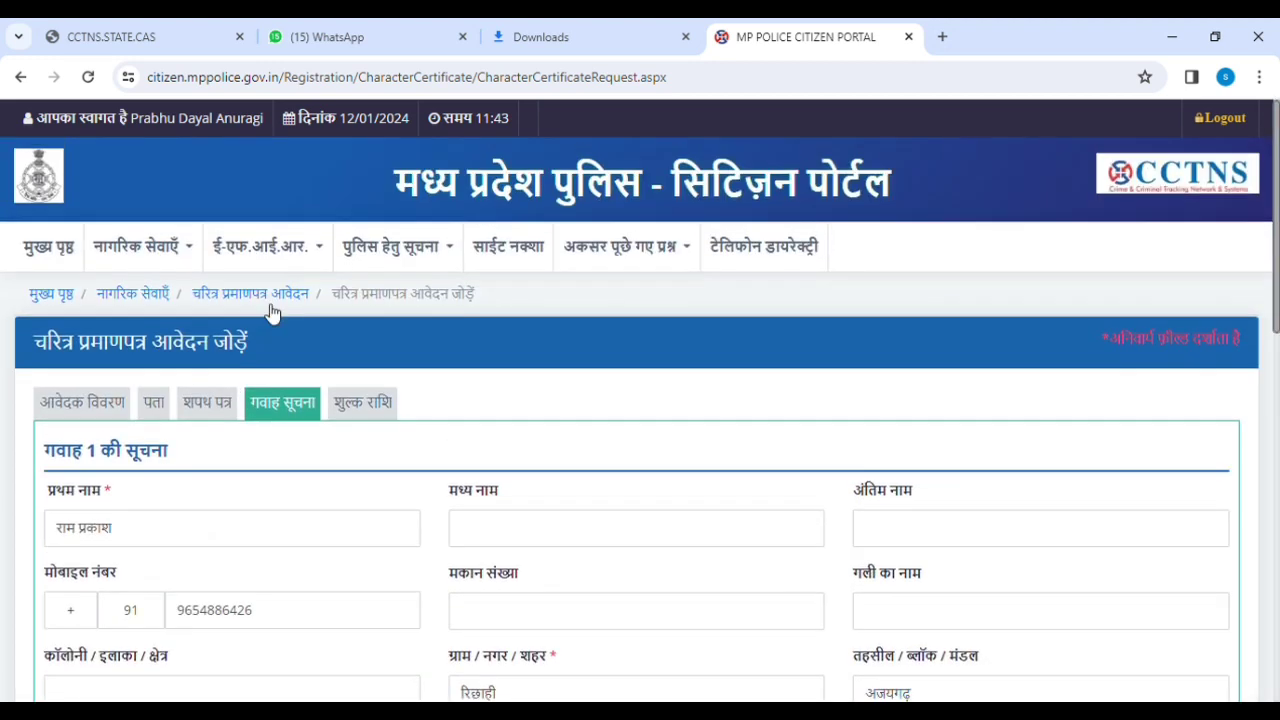
In the शुल्क राशि fee section, answer नहीं to the BPL card holder question.
click(366, 406)
scroll(373, 434, down, 1)
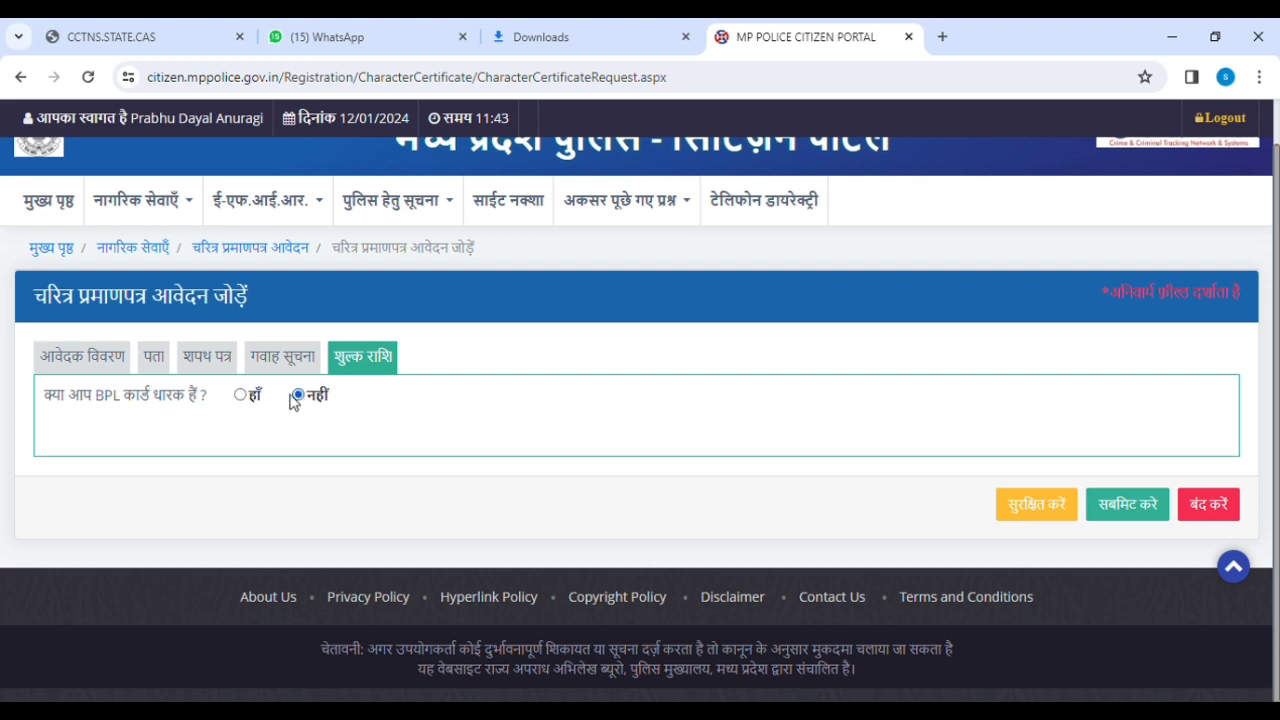
scroll(480, 429, down, 1)
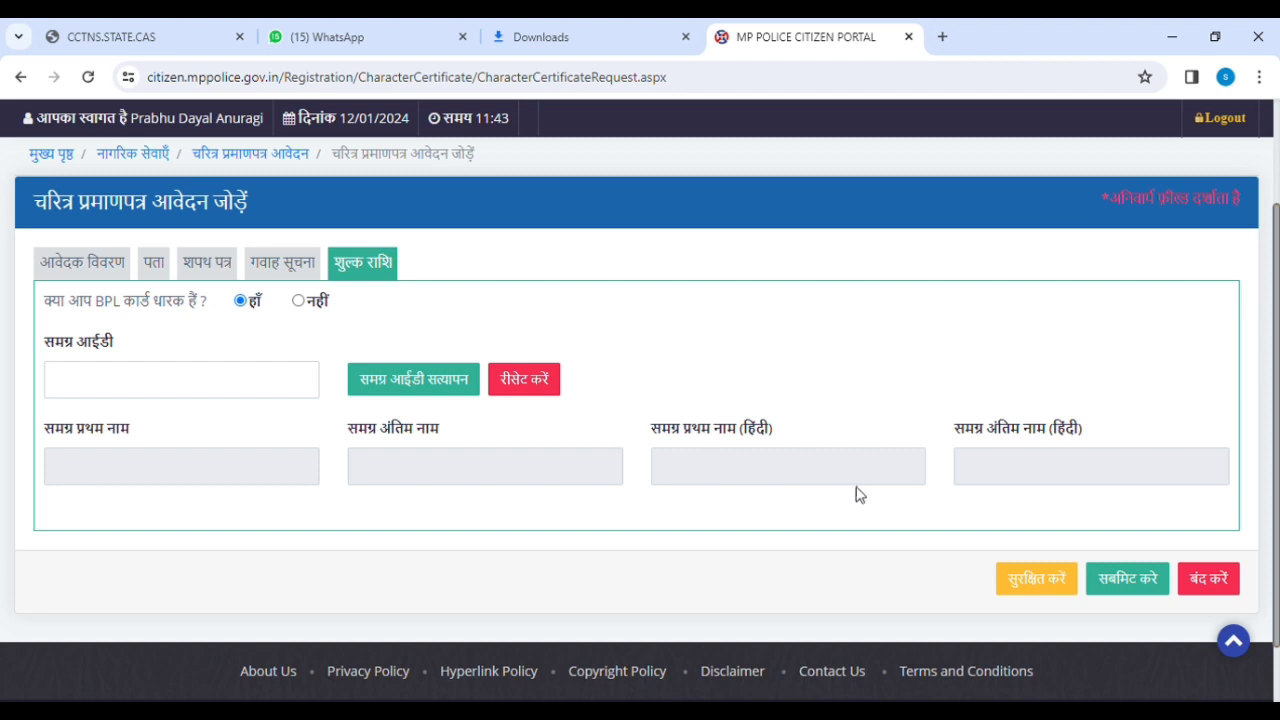
scroll(860, 495, down, 1)
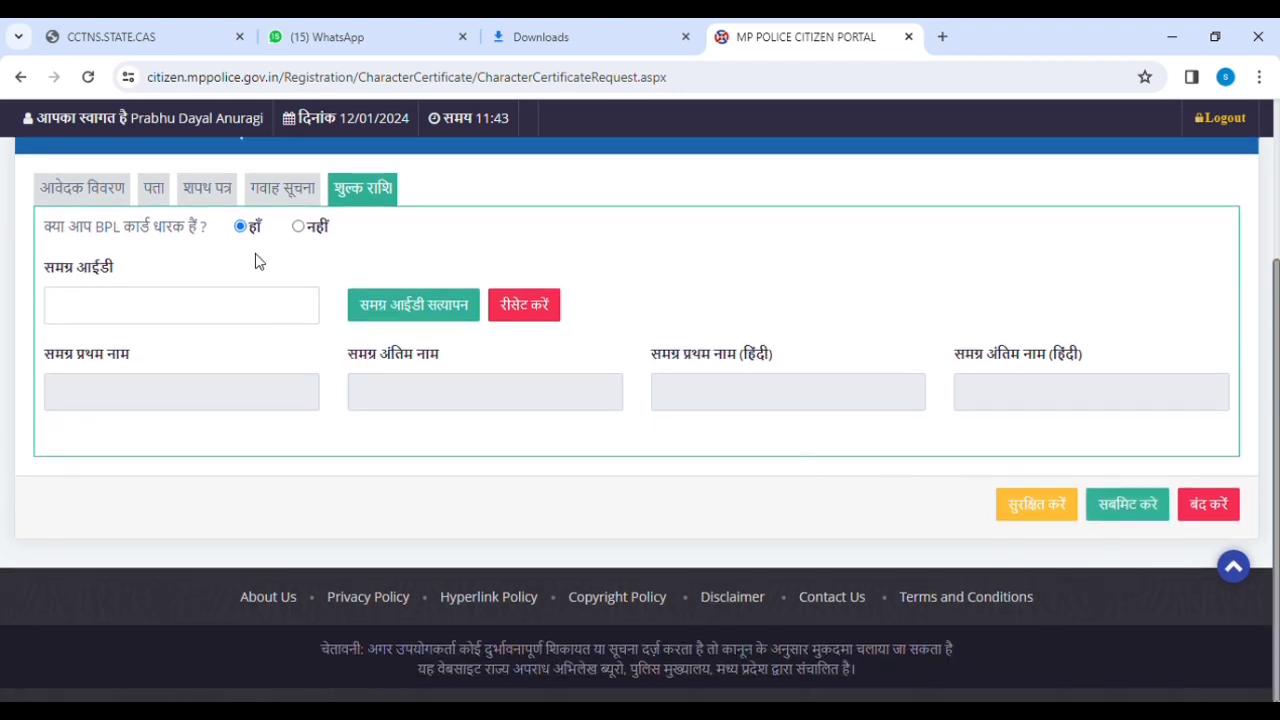
click(299, 227)
scroll(440, 300, up, 1)
Submit the application with सबमिट करे, then reload and resend the form after the server error.
click(1137, 509)
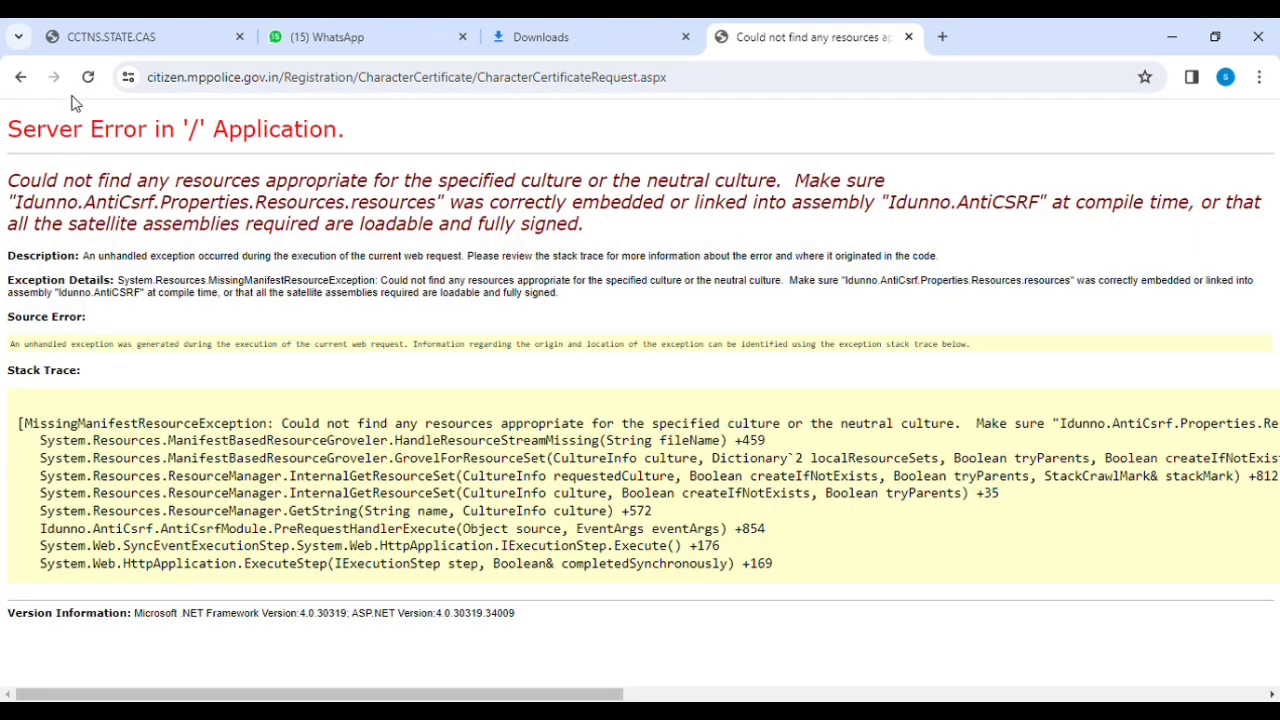
click(88, 77)
click(720, 237)
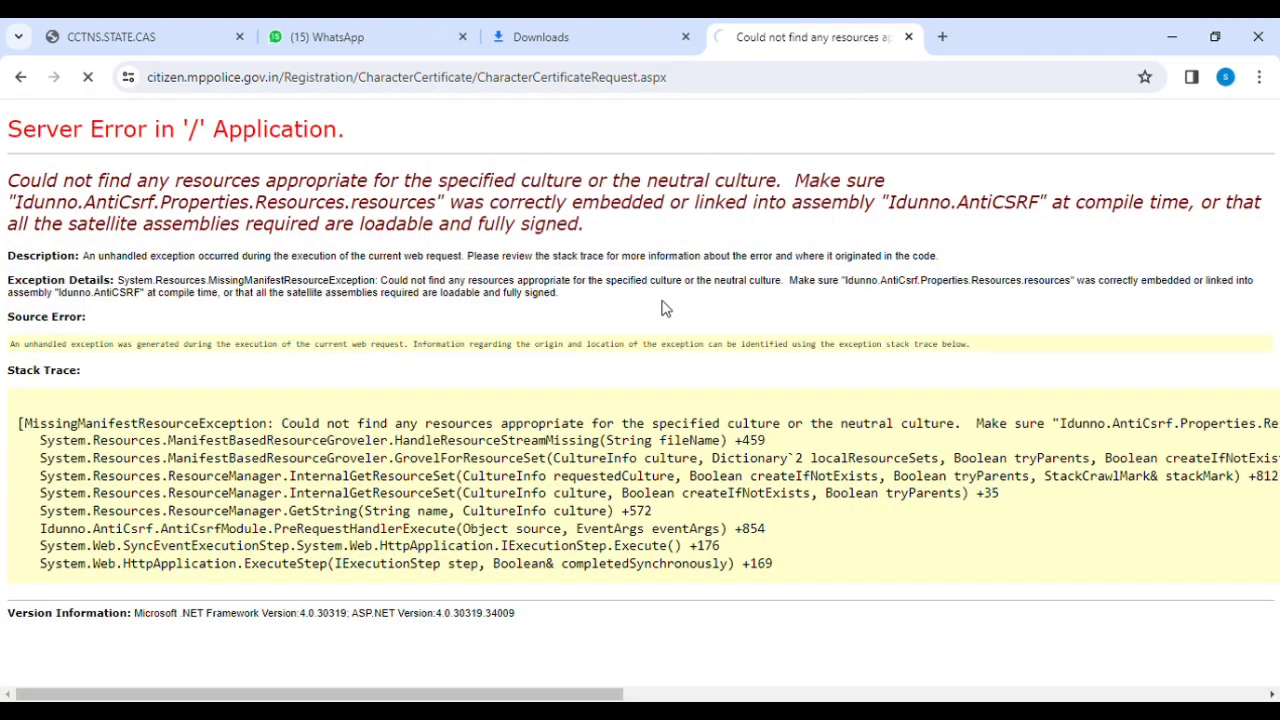